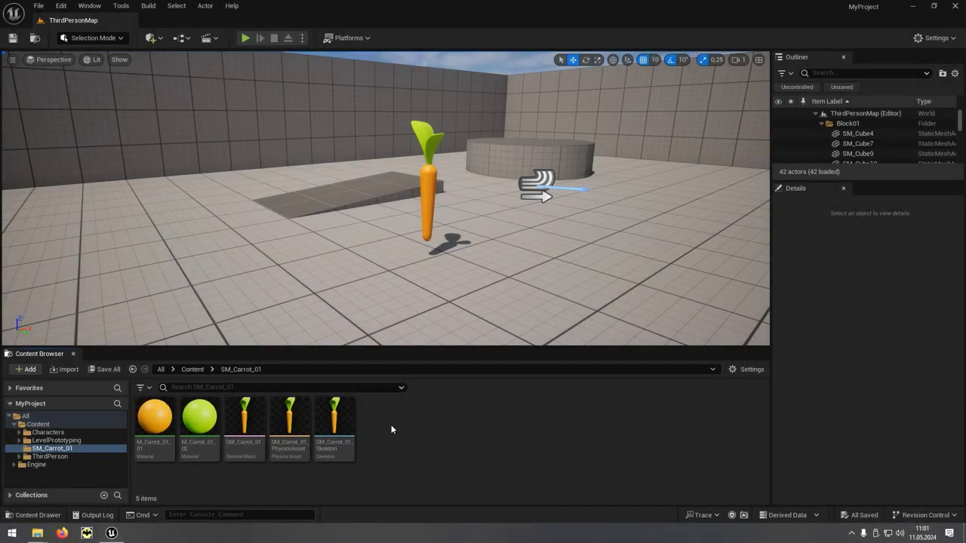
Browse from Content into ThirdPerson > Blueprints and select BP_ThirdPersonCharacter
left_click(193, 369)
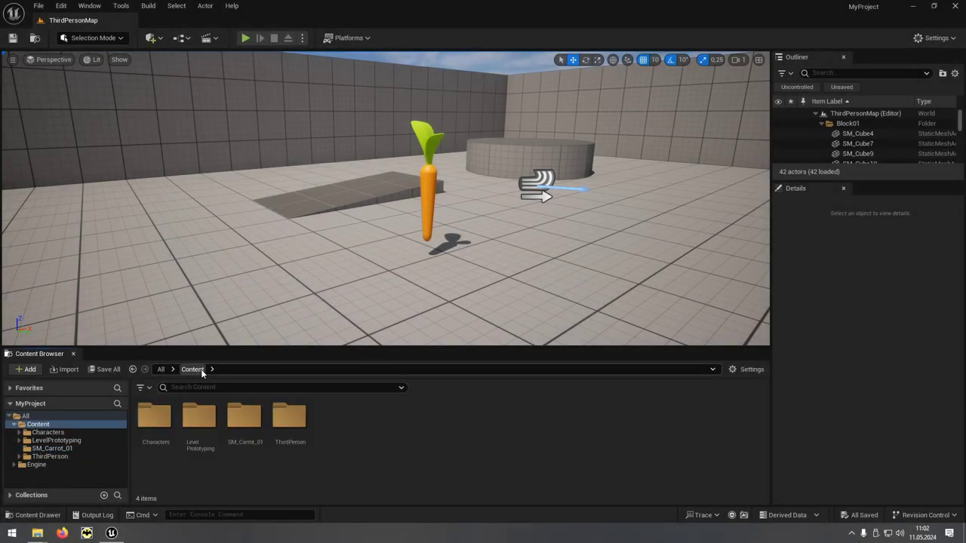
left_click(304, 455)
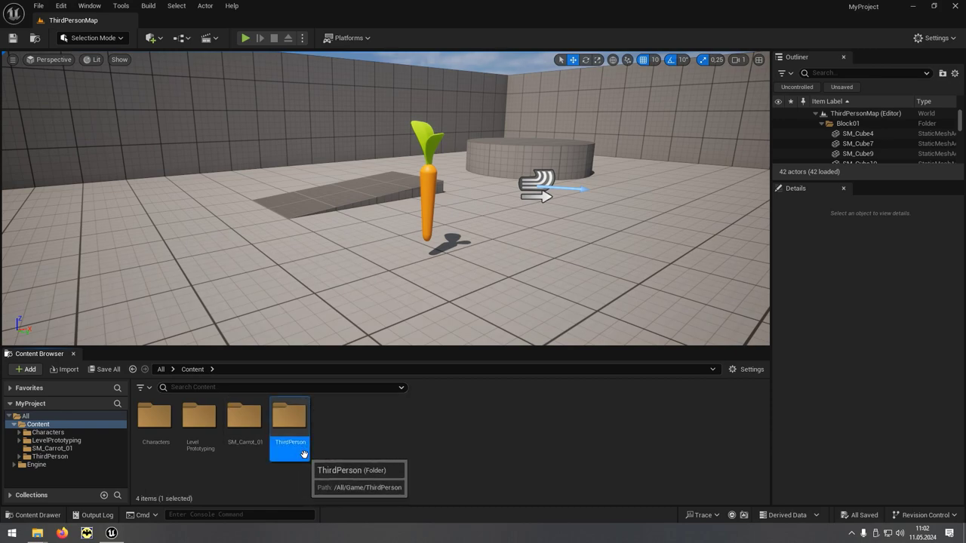
double_click(304, 455)
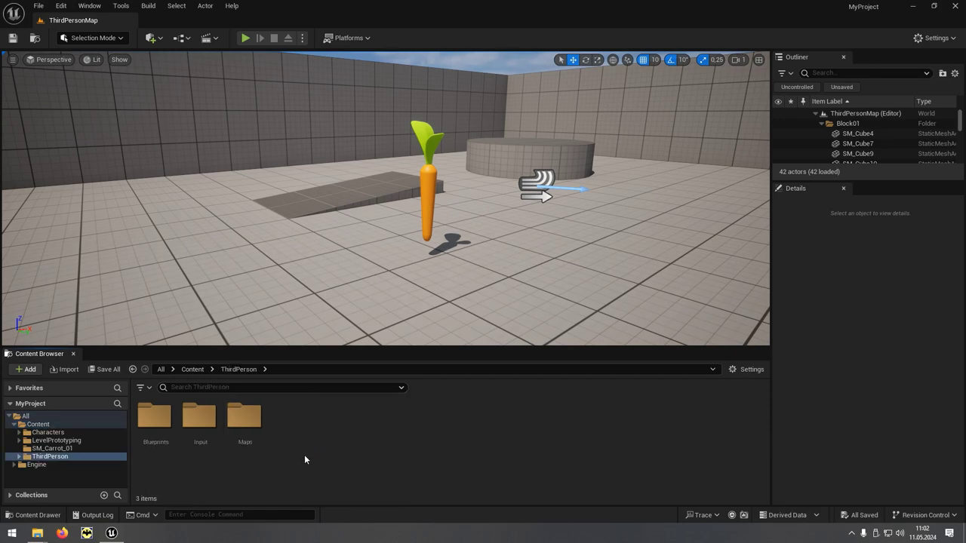
left_click(169, 455)
double_click(169, 455)
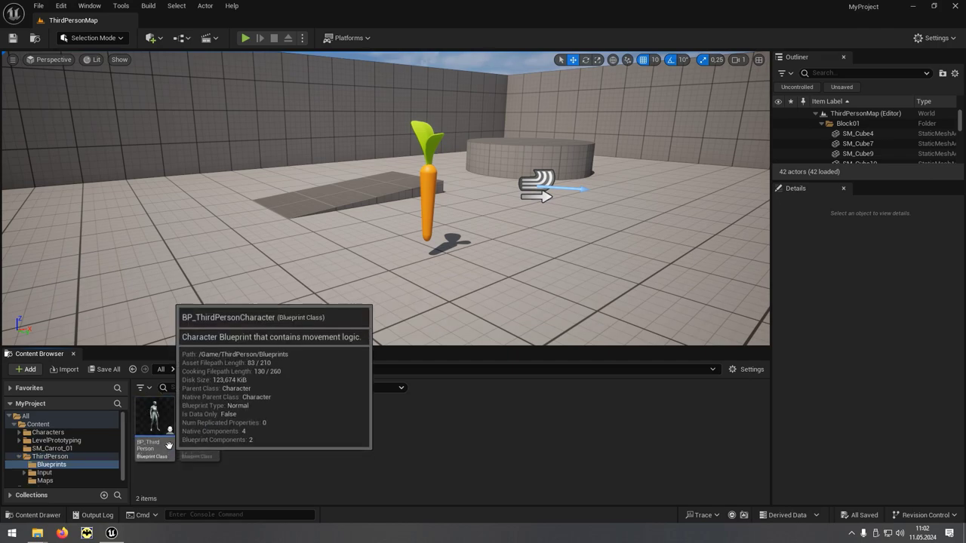
left_click(169, 443)
Open BP_ThirdPersonCharacter maximized, inspect its SKM_Quinn_Simple Mesh in the Viewport, then minimize it
double_click(169, 443)
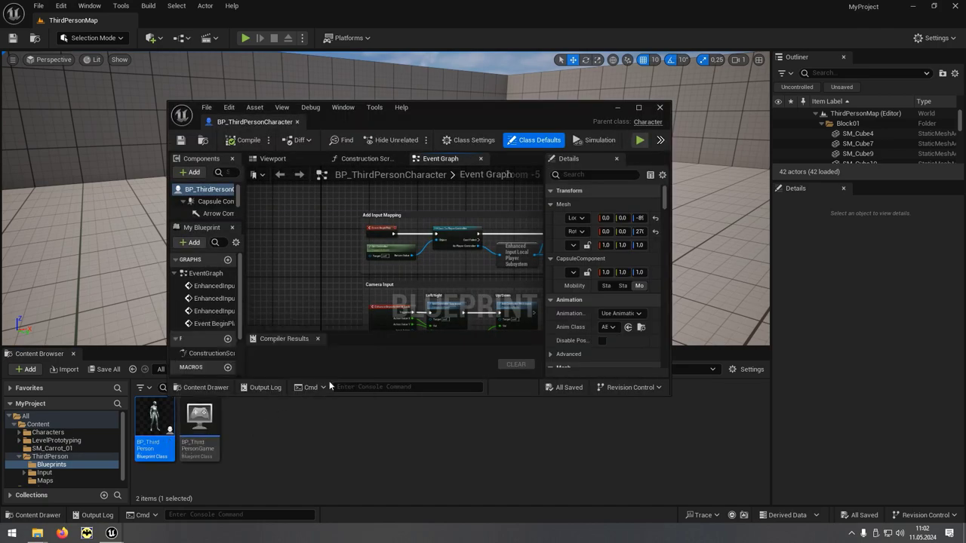
left_click(640, 108)
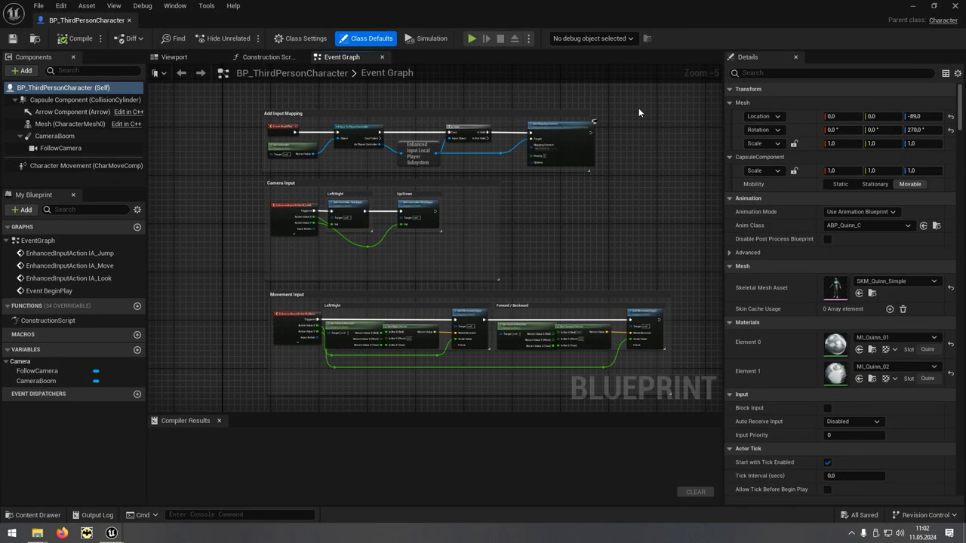
left_click(195, 62)
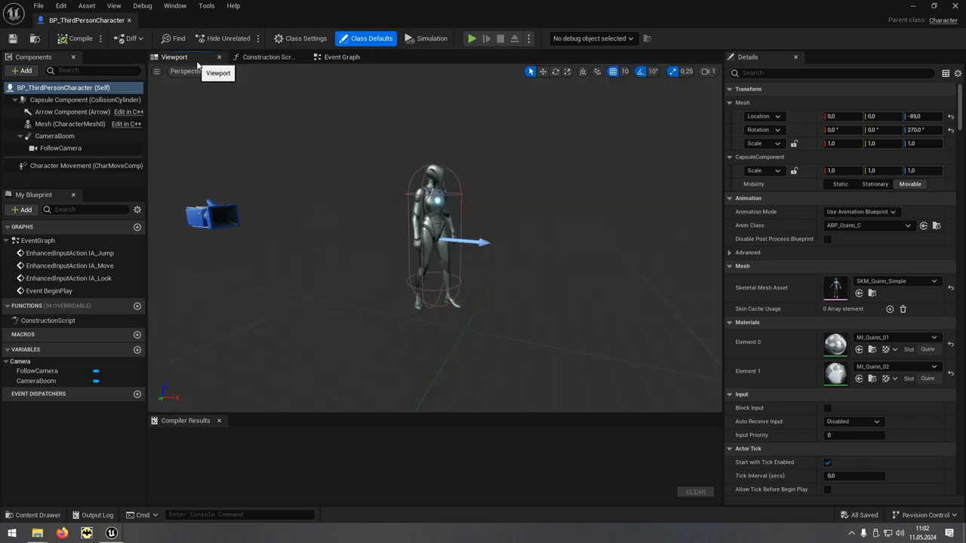
left_click(431, 216)
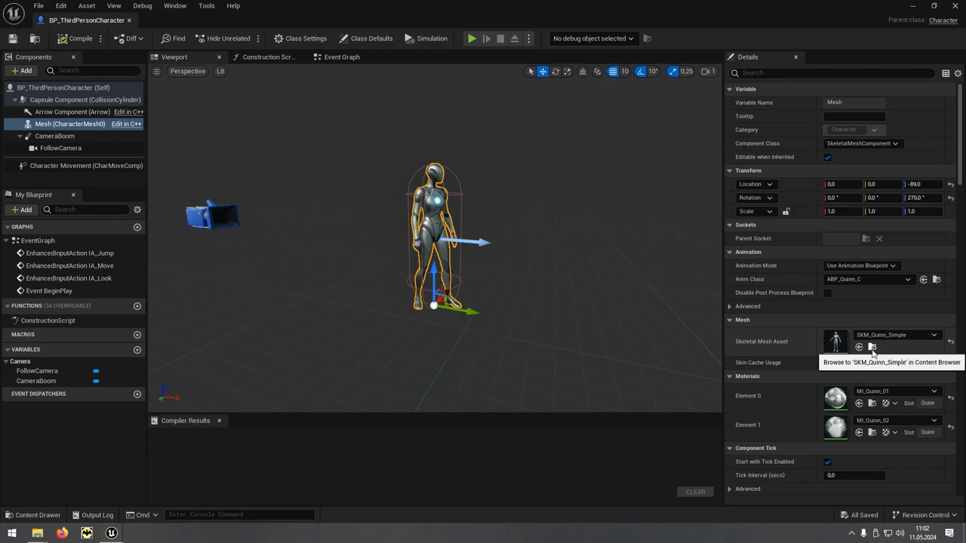
left_click(911, 8)
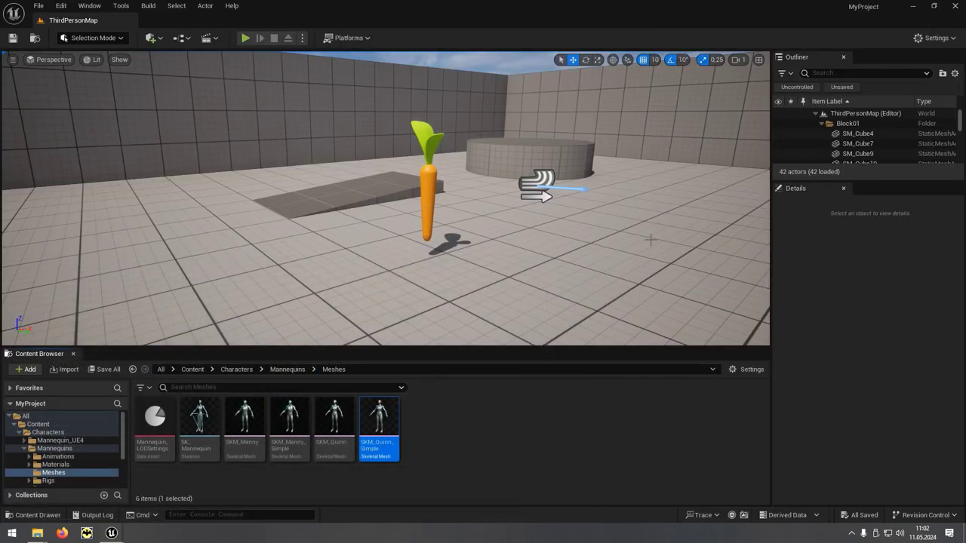
mouse_move(390, 450)
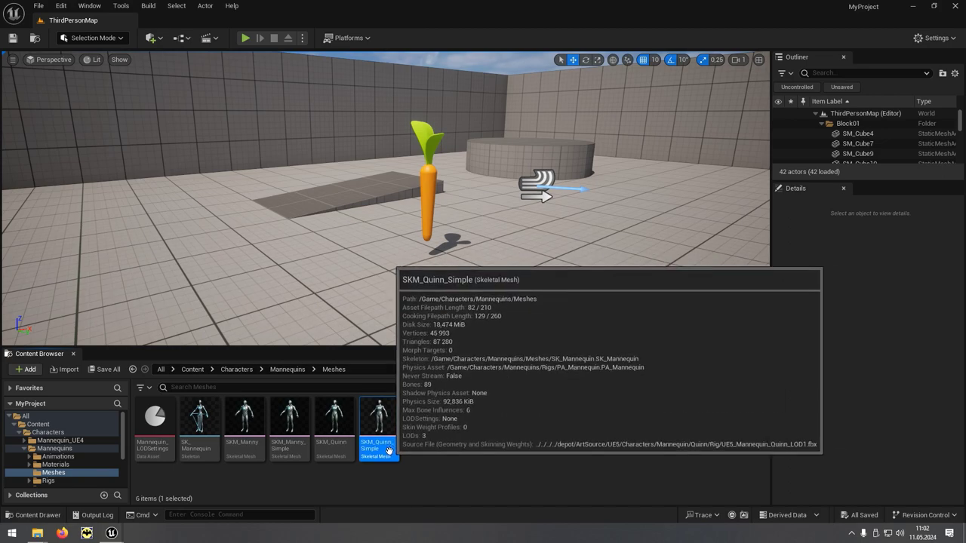
double_click(390, 453)
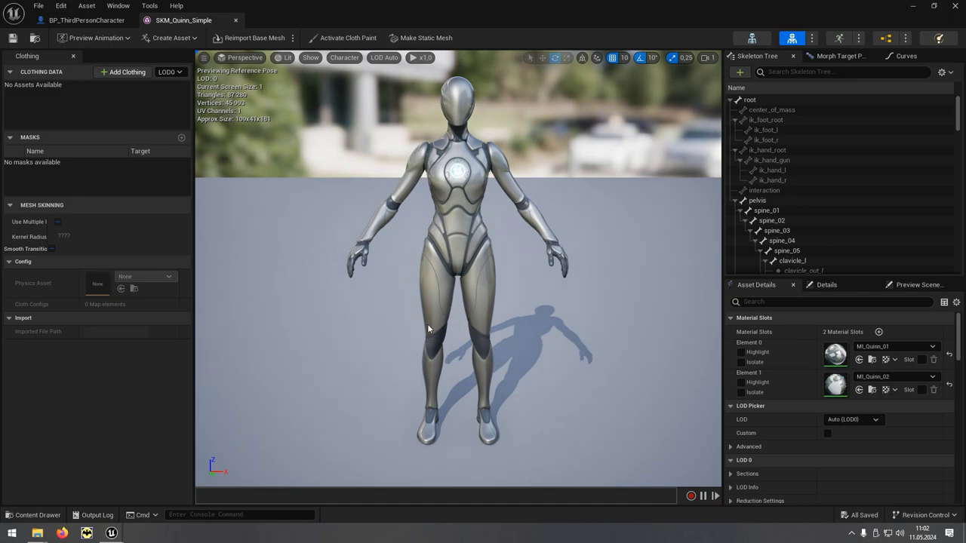
left_click(769, 205)
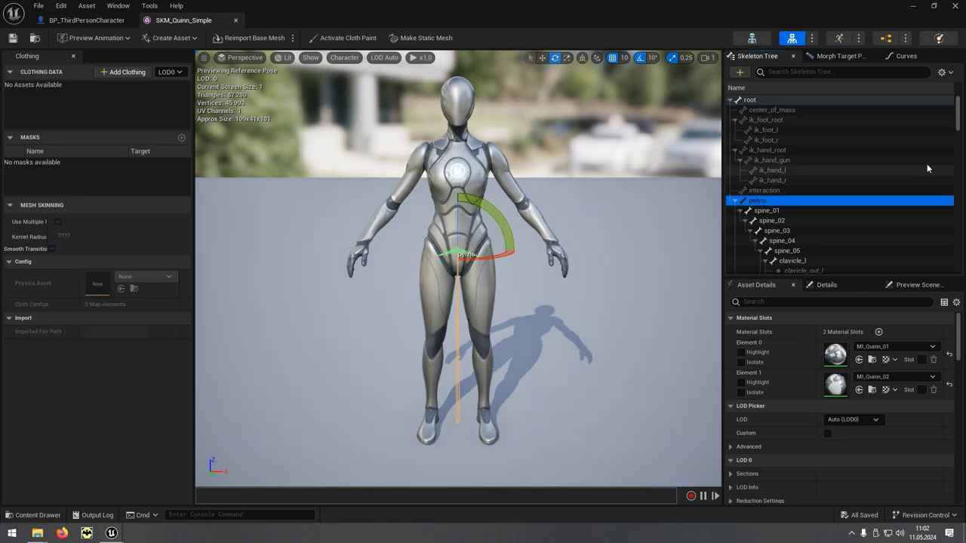
left_click_drag(958, 127, 951, 172)
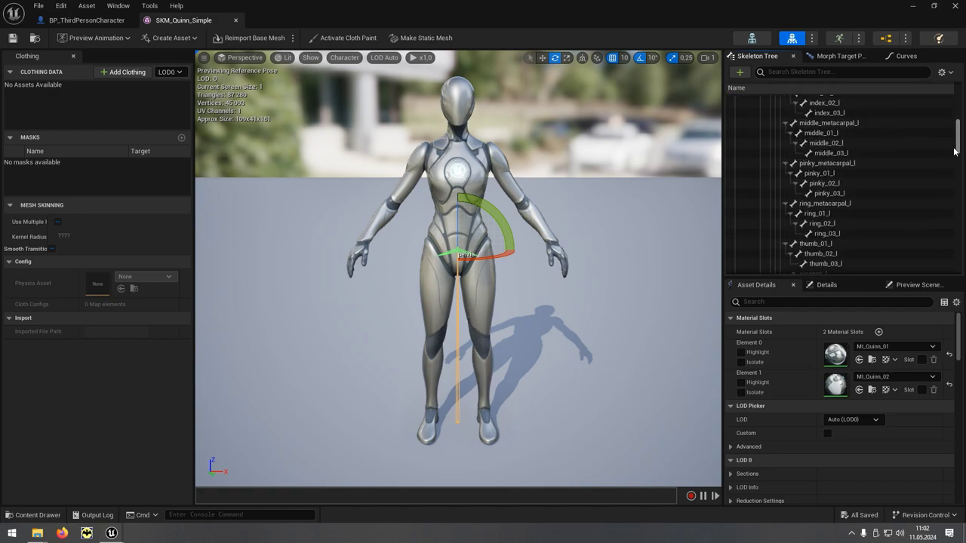
scroll(951, 172, "down", 5)
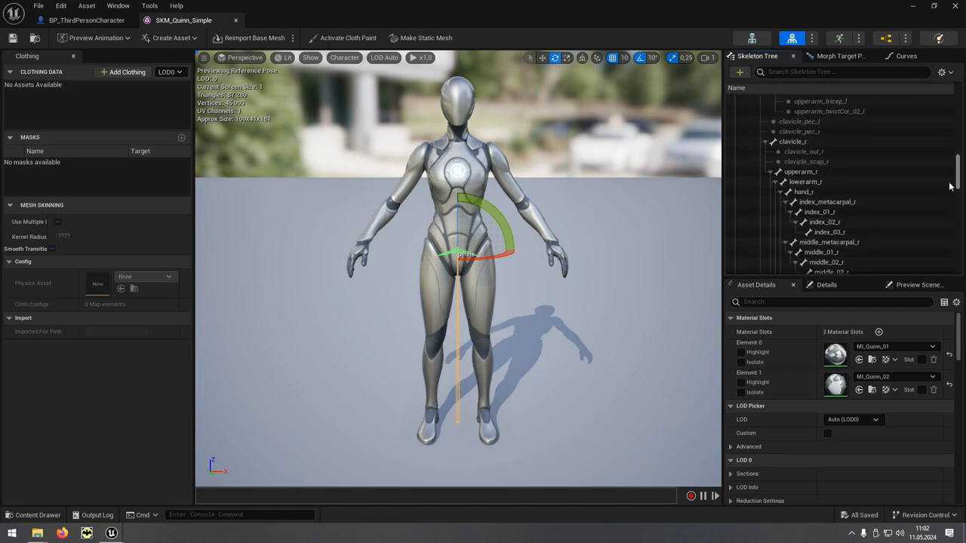
left_click(806, 162)
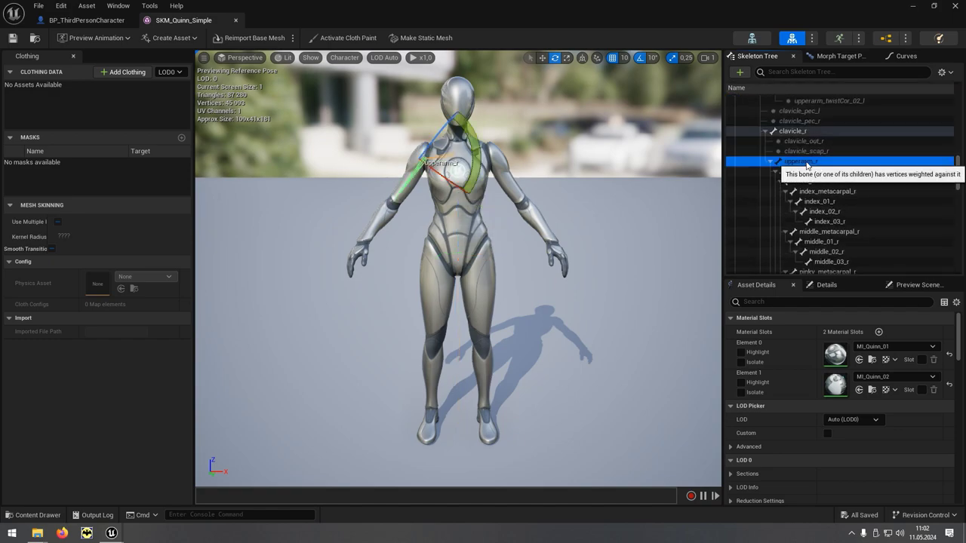
left_click(804, 171)
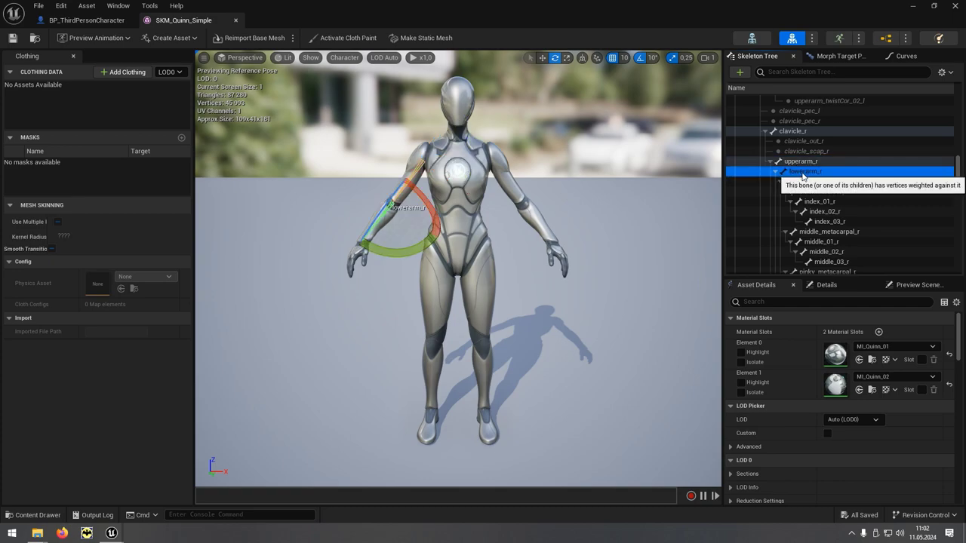
left_click(800, 184)
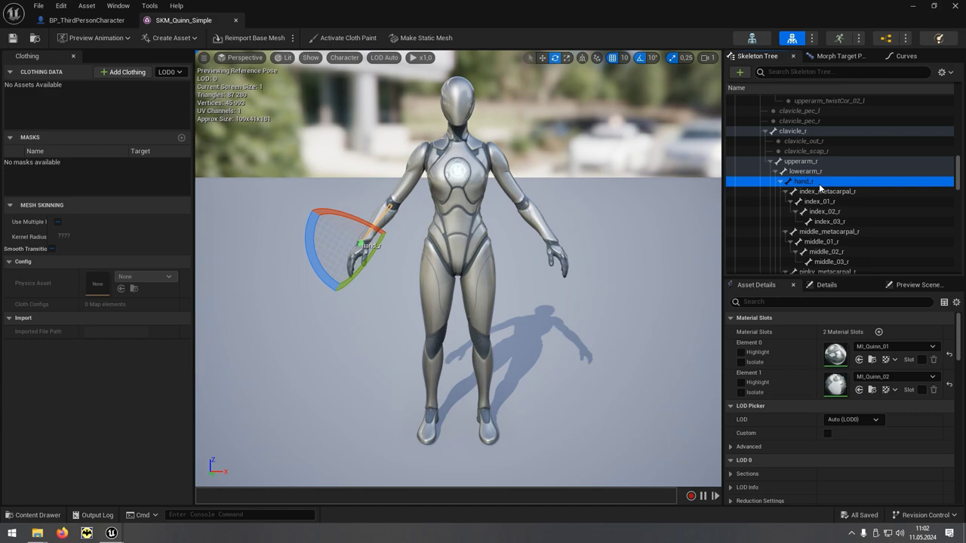
left_click(912, 9)
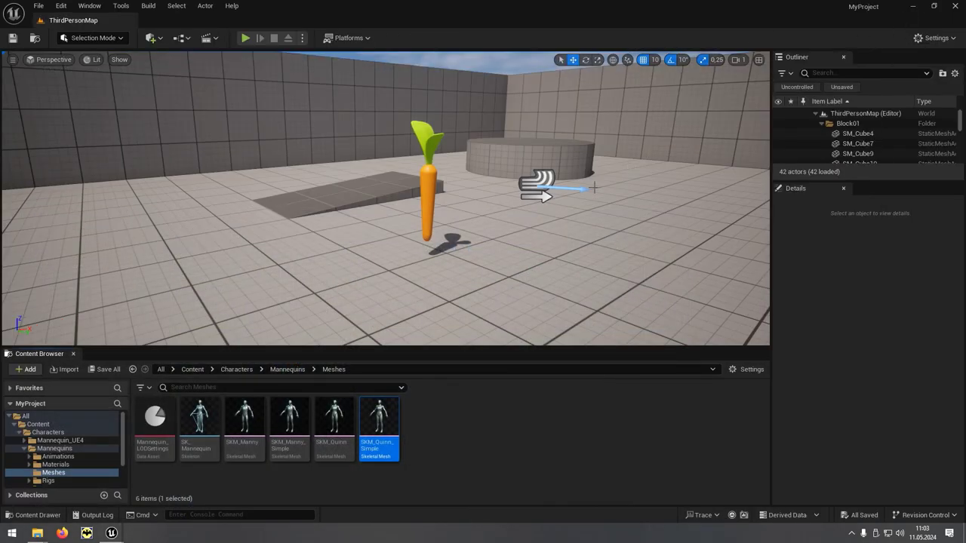
Go back to Content and open the SM_Carrot_01 folder
left_click(192, 369)
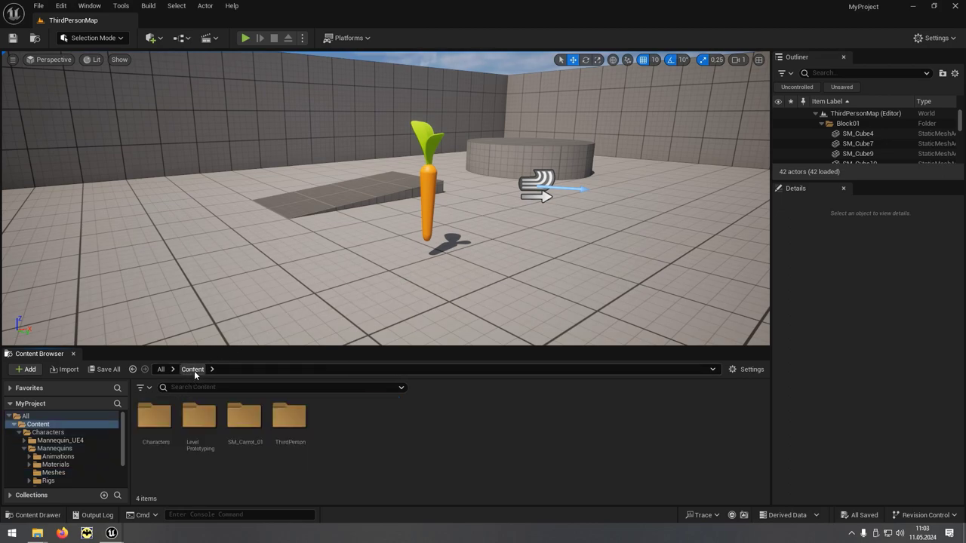
left_click(246, 449)
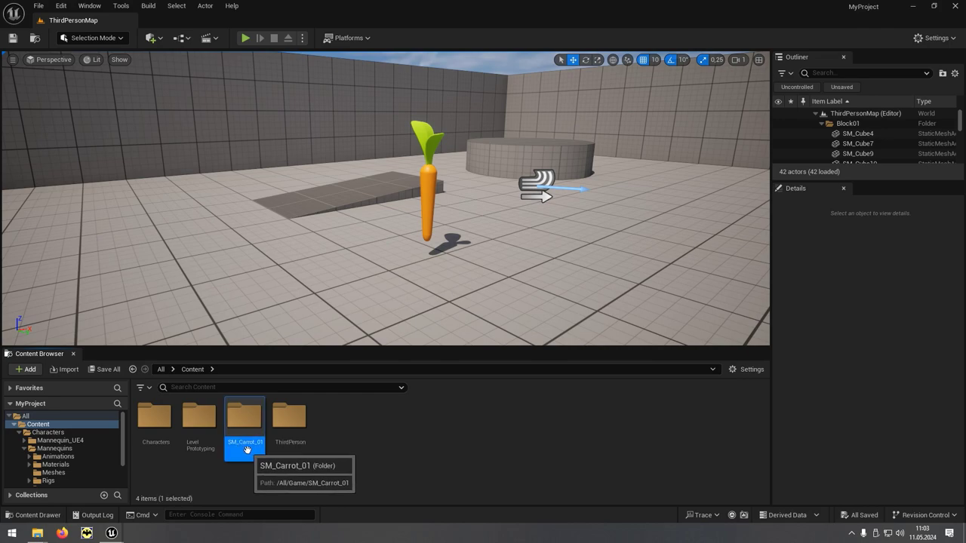
double_click(247, 449)
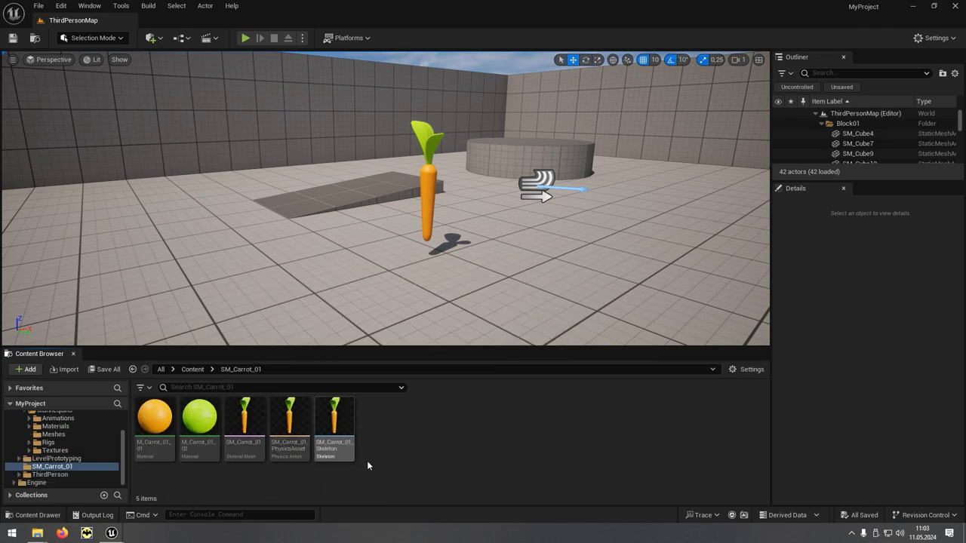
Create an Actor-based Blueprint Class there named BP_GrabCarrot_01
right_click(420, 441)
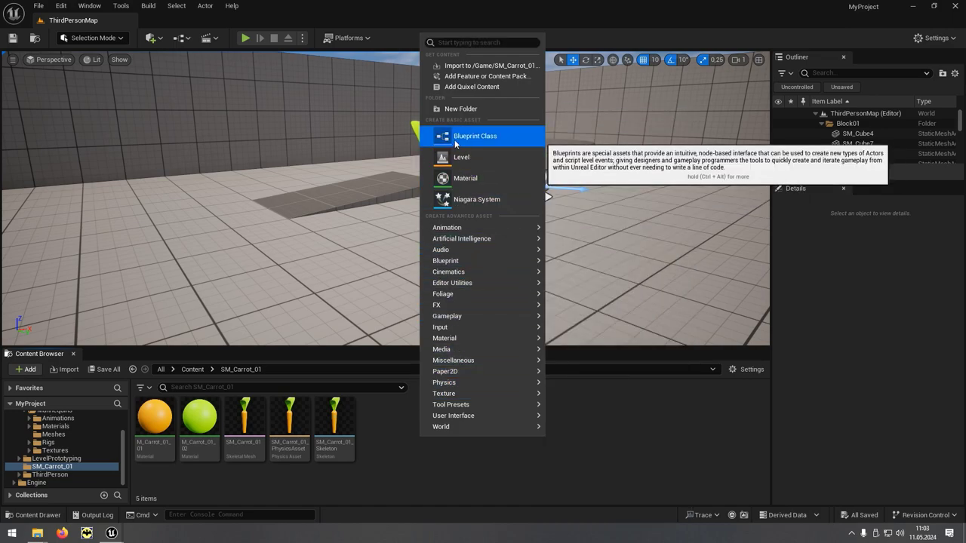
left_click(499, 139)
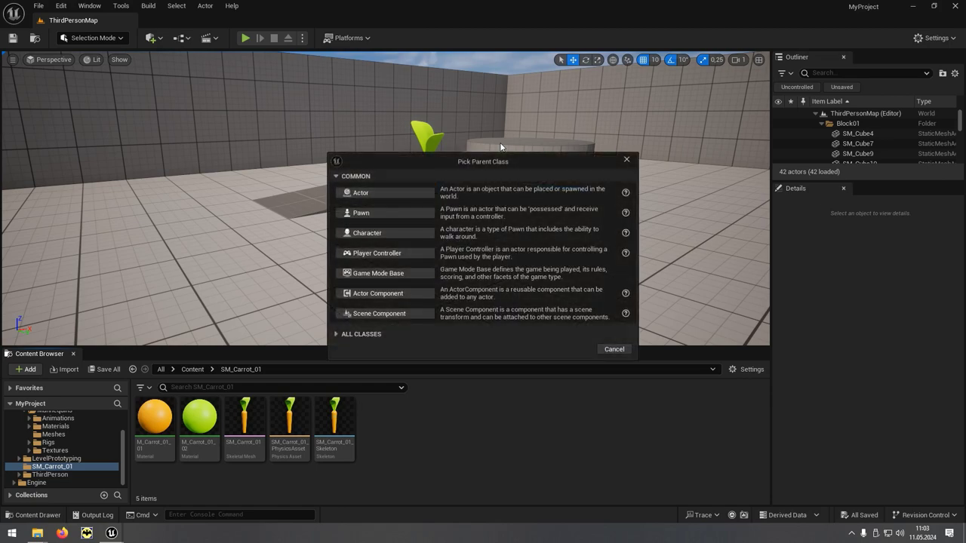
left_click(378, 194)
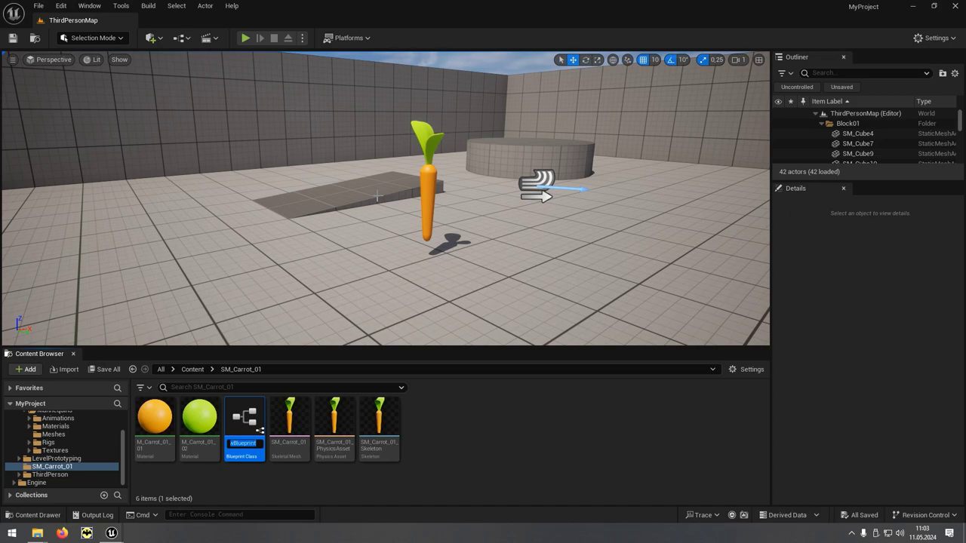
type("BP_Grab")
type("Carrot_01")
key("Return")
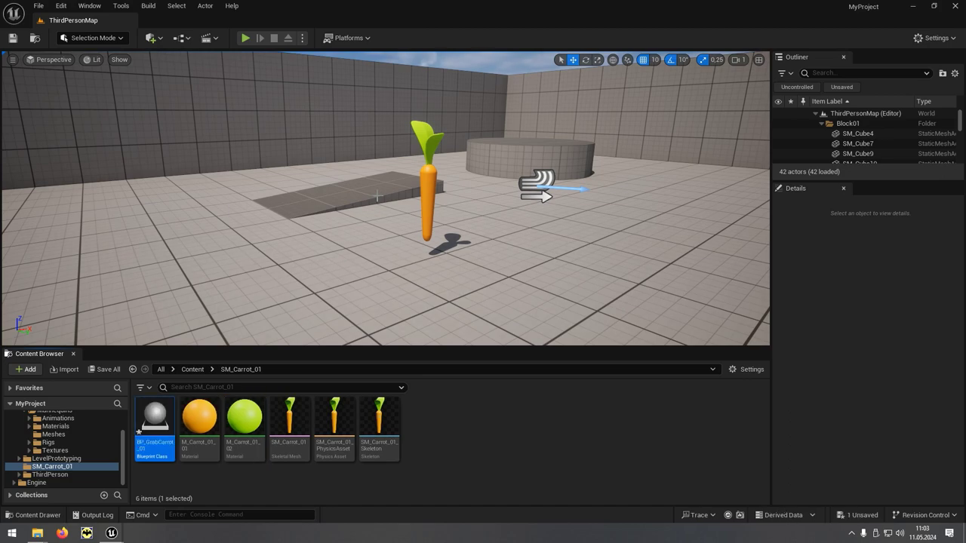
Open BP_GrabCarrot_01, drag the SM_Carrot_01 mesh into its viewport, and maximize the editor
double_click(161, 450)
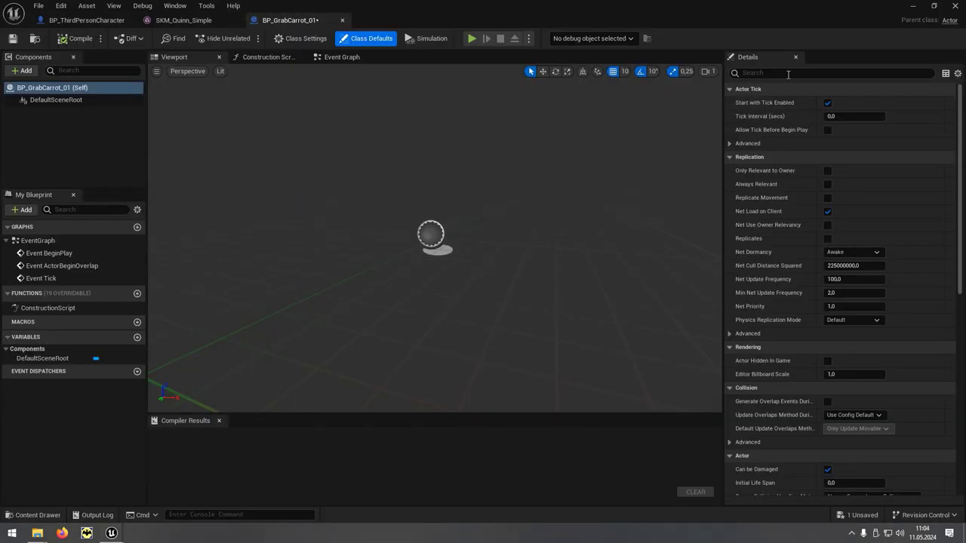
left_click(934, 6)
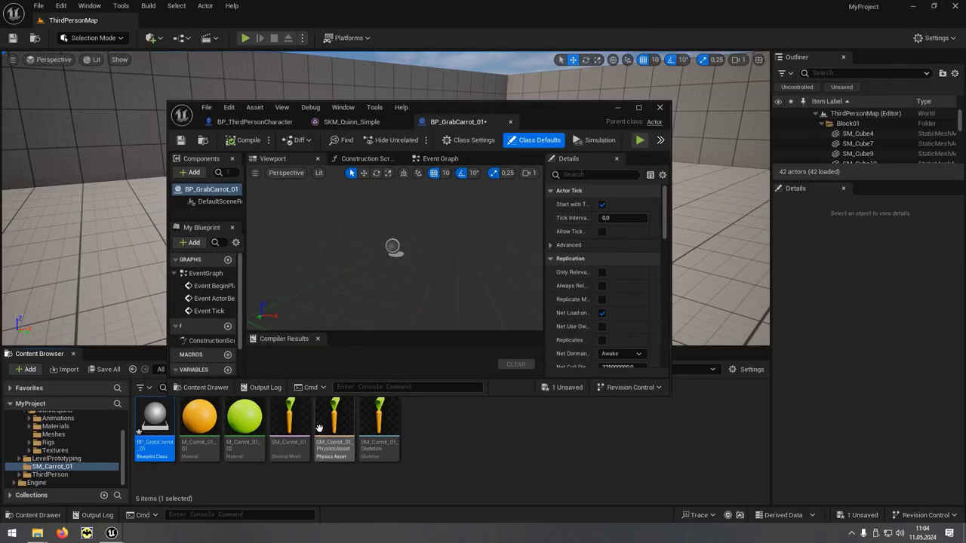
mouse_move(300, 451)
left_click_drag(300, 450, 322, 375)
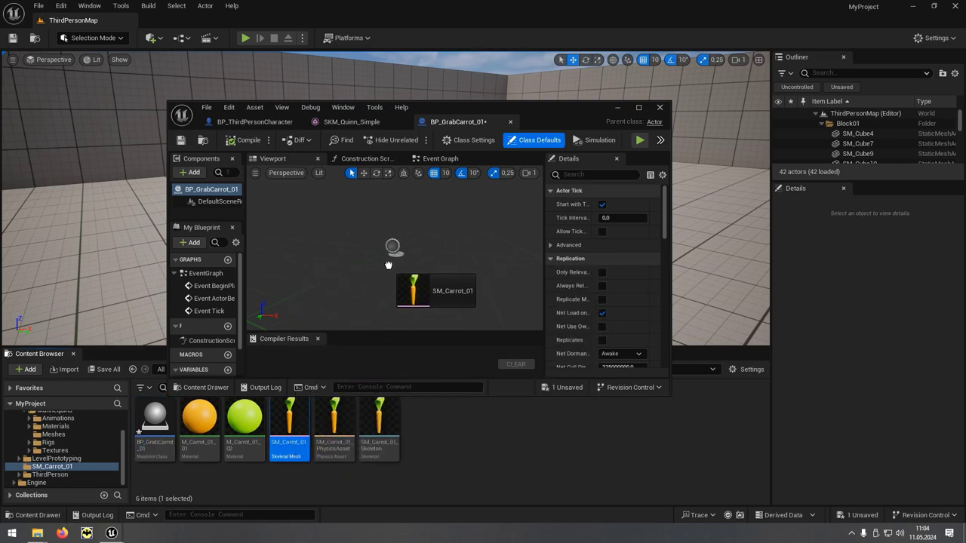
left_click_drag(322, 375, 387, 266)
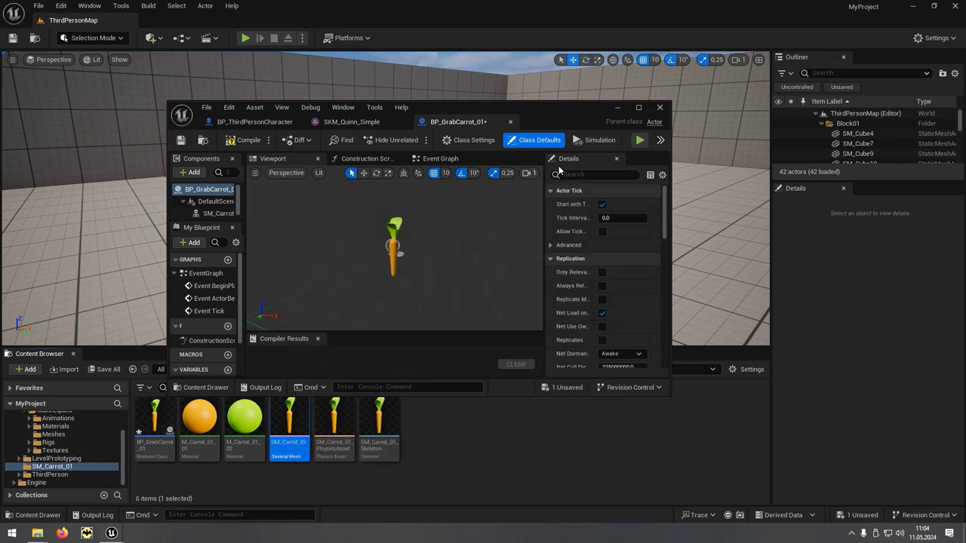
left_click(639, 107)
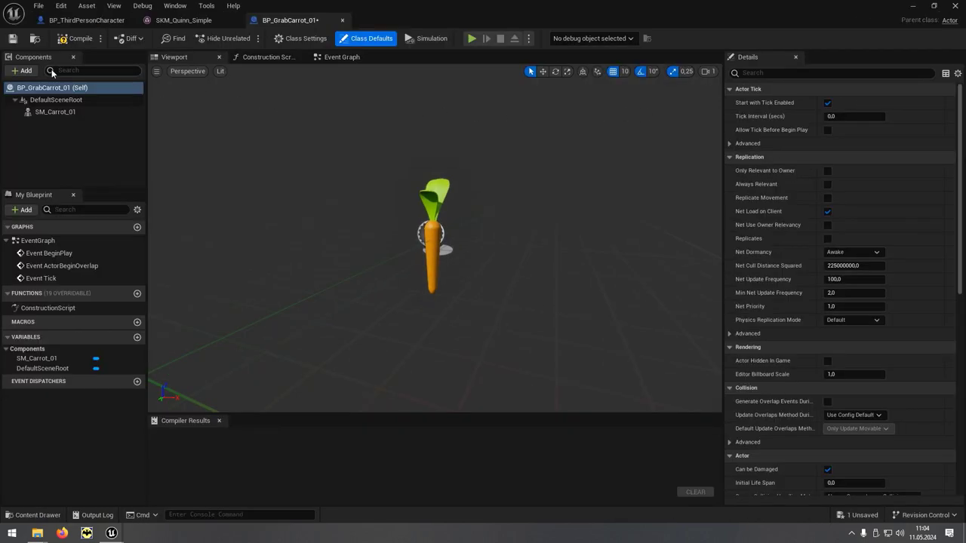
Add a Capsule Collision component and make it the root above SM_Carrot_01
left_click(31, 73)
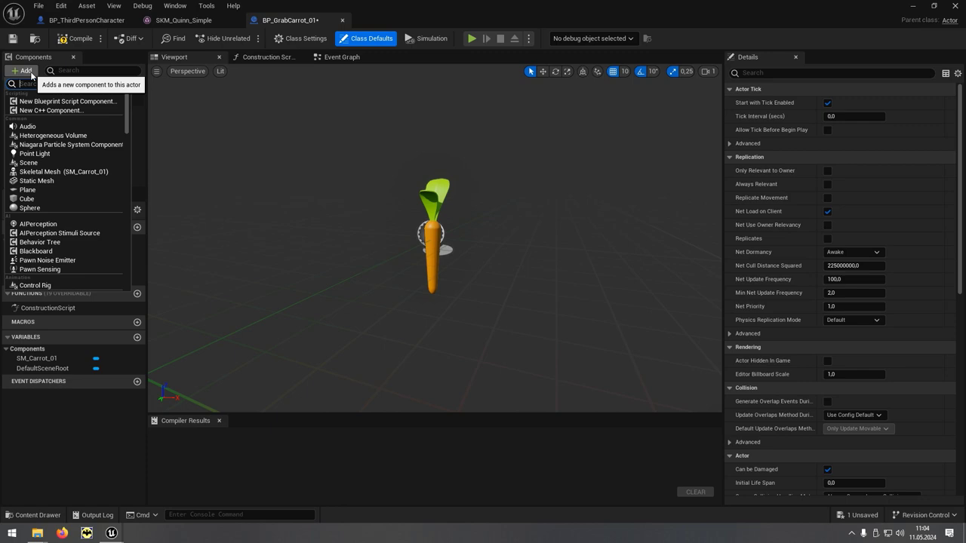
type("d")
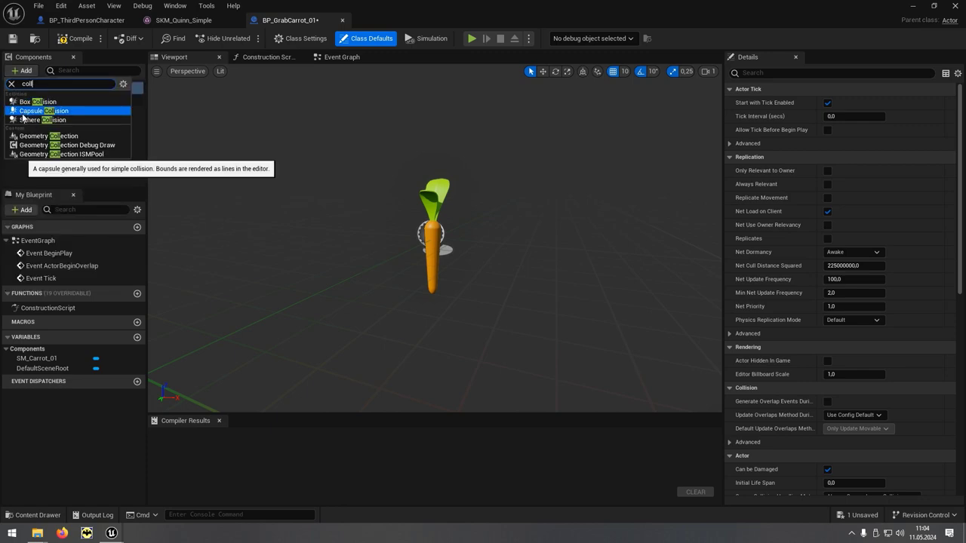
left_click(75, 111)
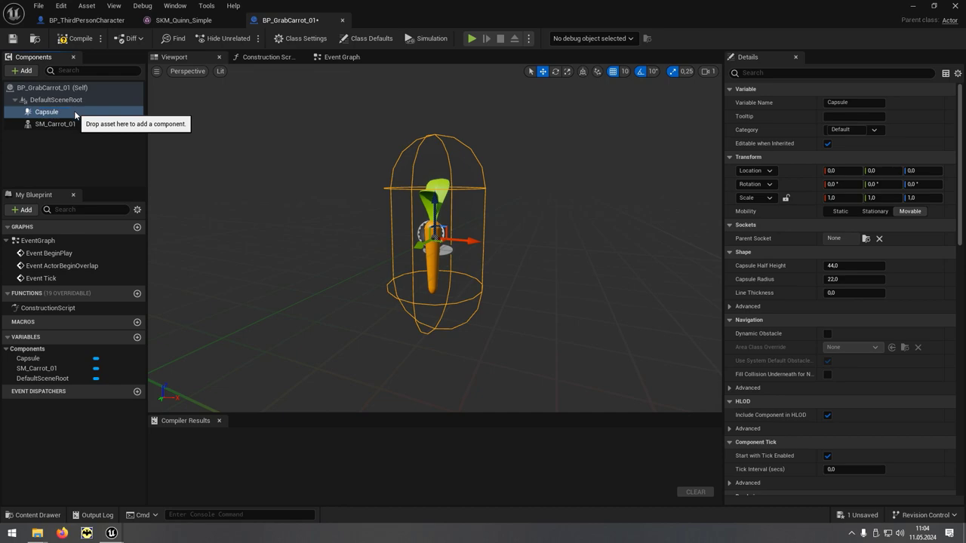
left_click_drag(45, 113, 90, 104)
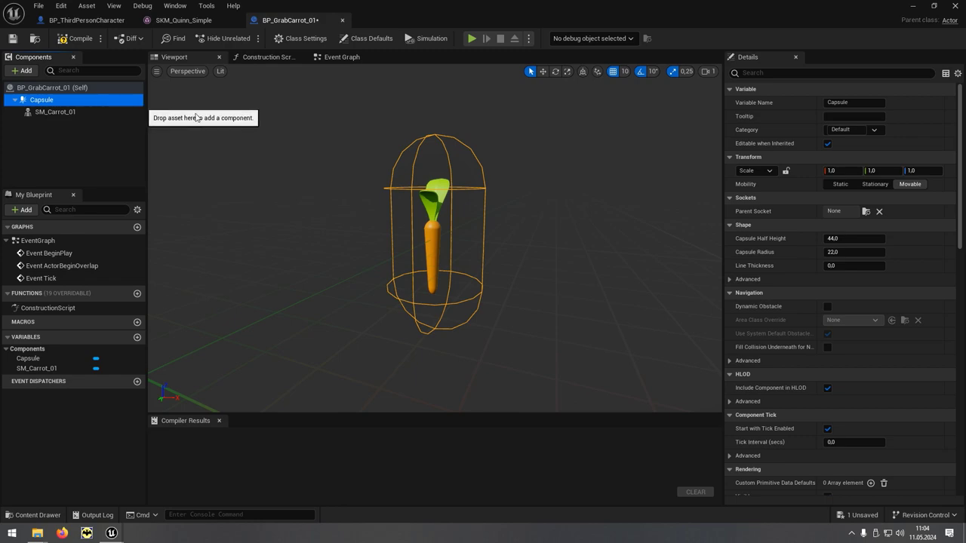
left_click_drag(961, 147, 957, 382)
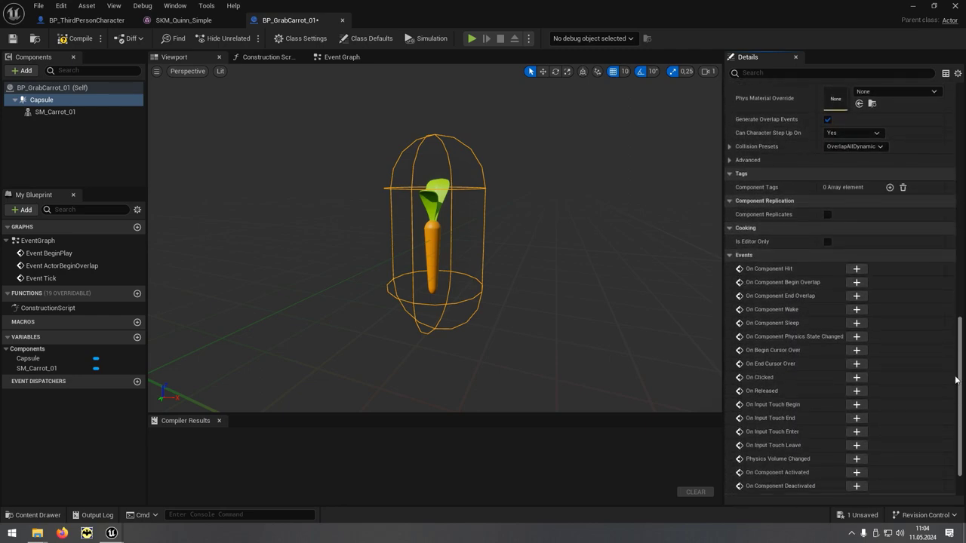
Add the Capsule's On Component Begin Overlap event and an == node wired from Other Actor
left_click(856, 283)
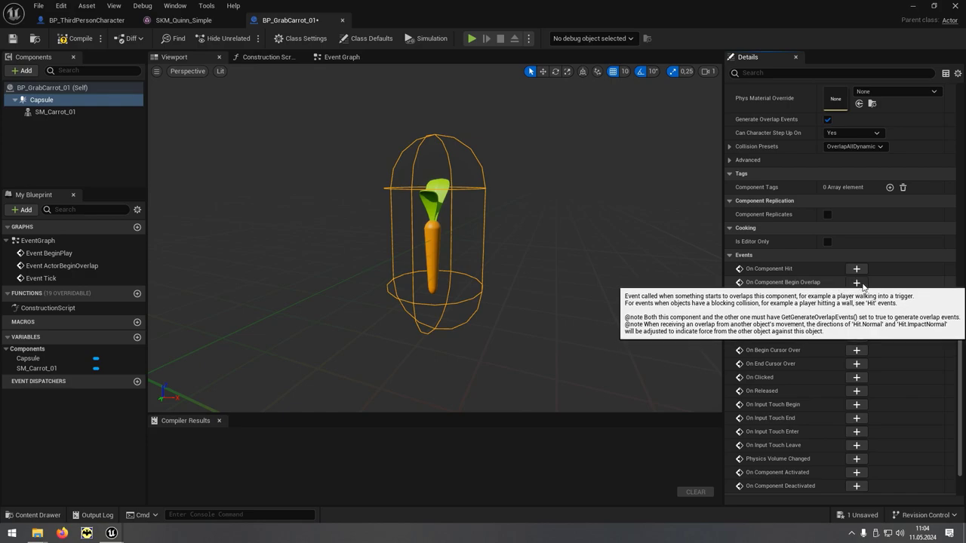
right_click_drag(532, 347, 360, 349)
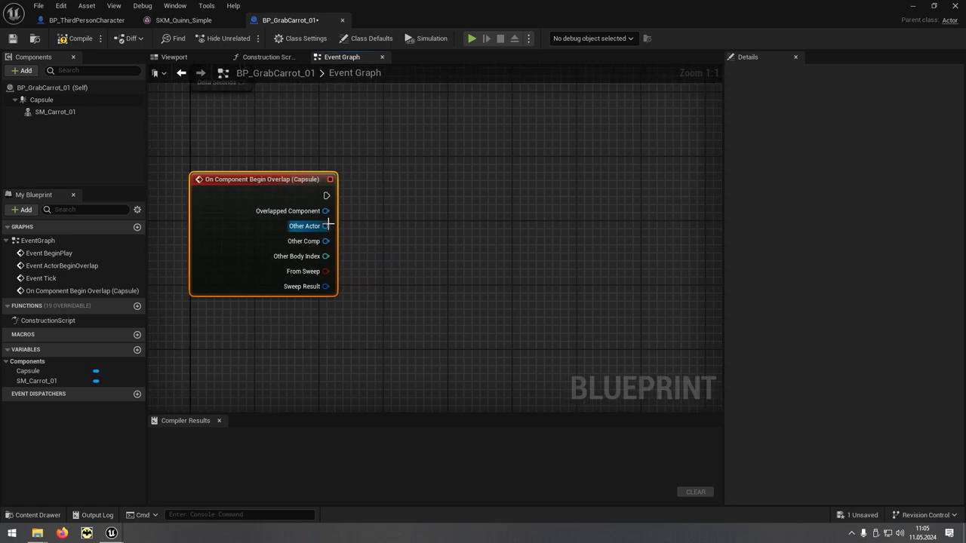
left_click_drag(326, 226, 387, 246)
type("==")
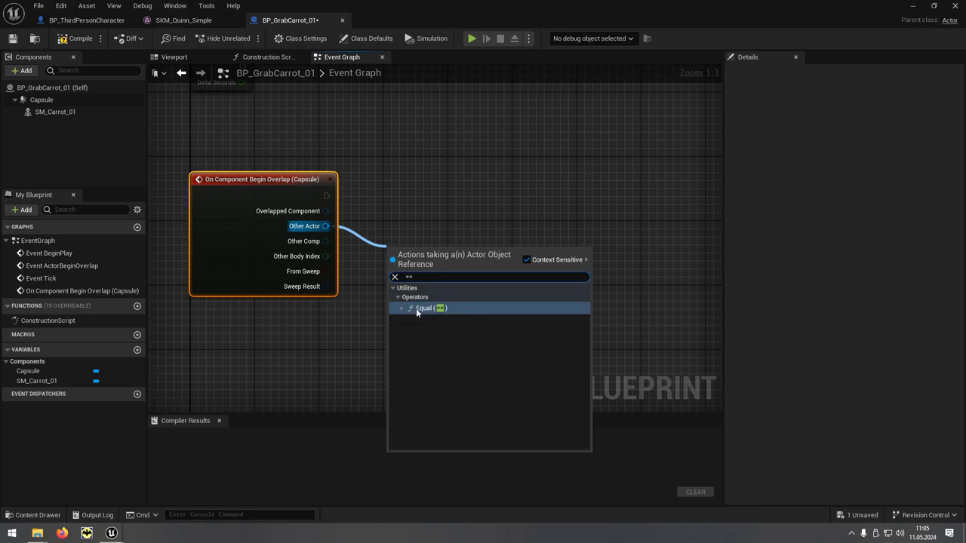
left_click(454, 312)
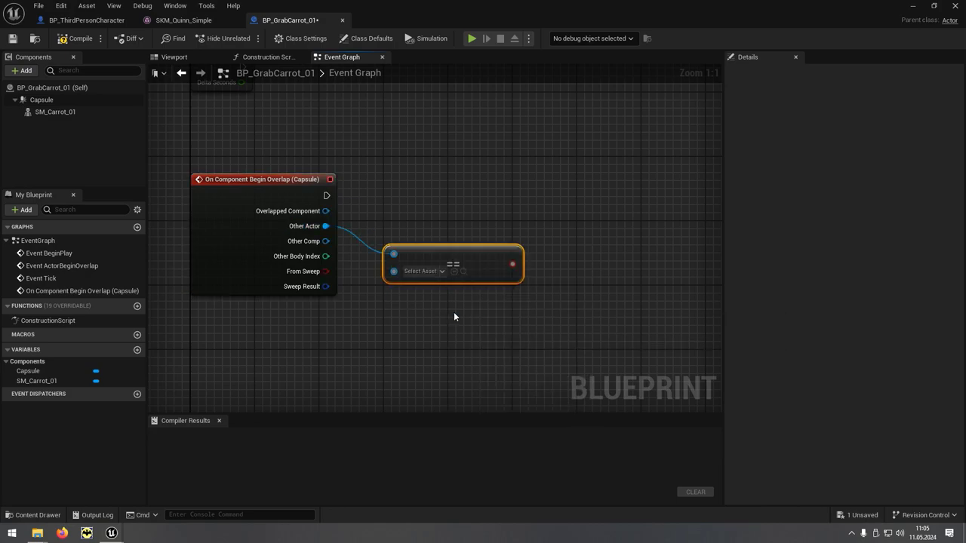
Feed a Get Player Pawn node into the == node's second input
right_click_drag(455, 317, 521, 301)
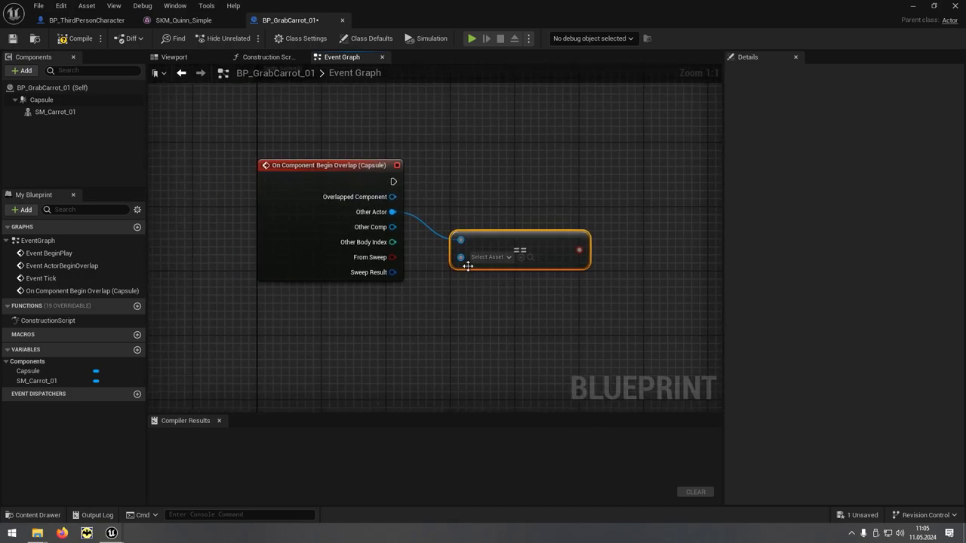
left_click_drag(461, 257, 380, 318)
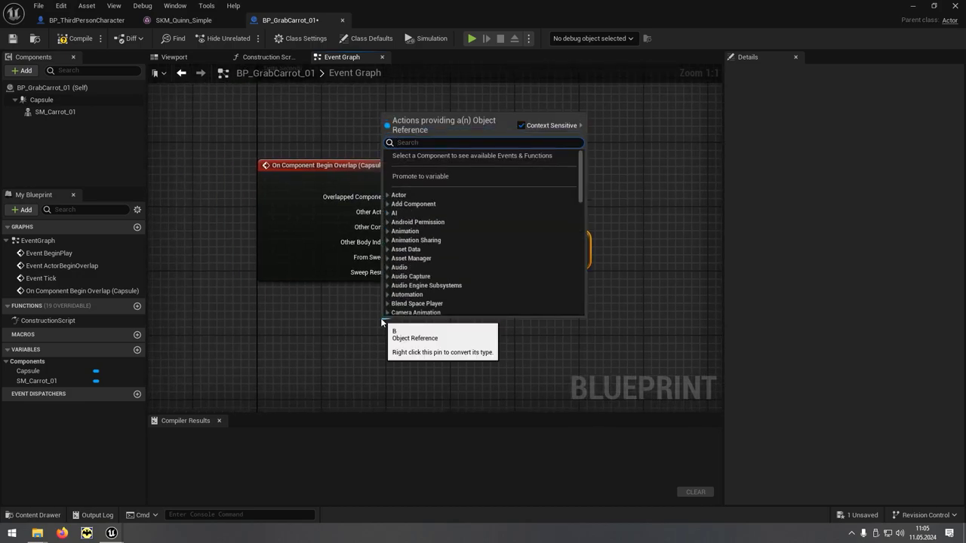
type("get player")
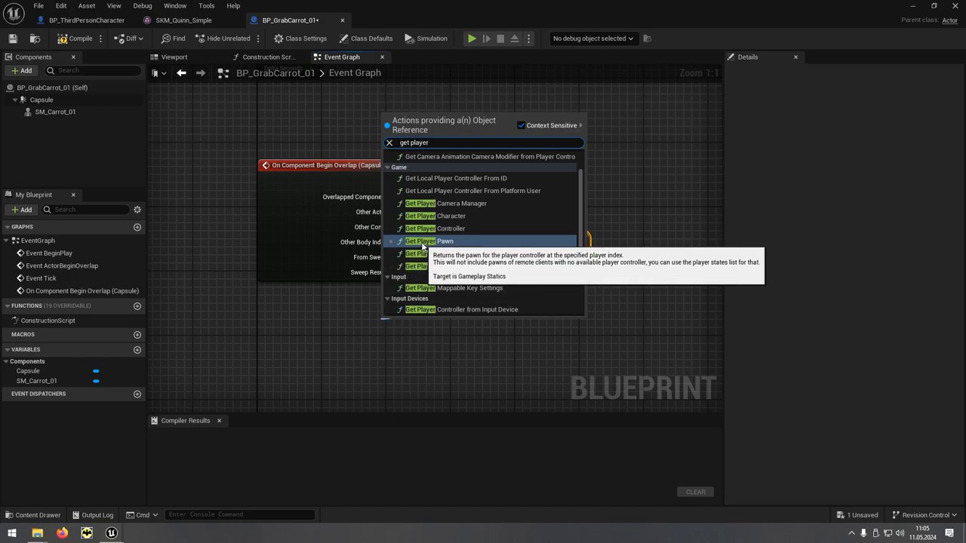
left_click(461, 245)
left_click_drag(444, 320, 340, 296)
Add a Branch node conditioned on the == result and driven by the overlap event
mouse_move(488, 325)
right_mouse_down()
mouse_move(456, 328)
mouse_move(421, 307)
right_mouse_up()
left_click_drag(439, 253, 467, 228)
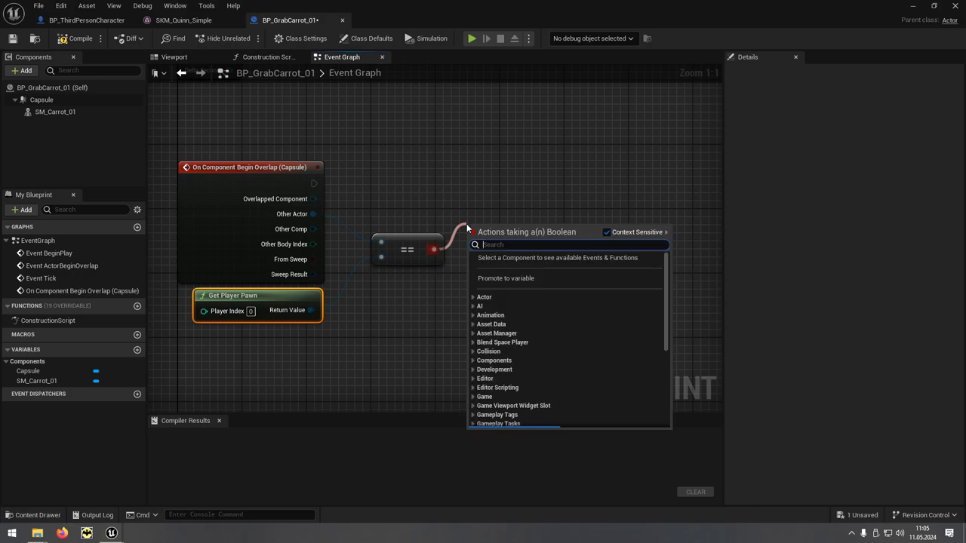
type("branc")
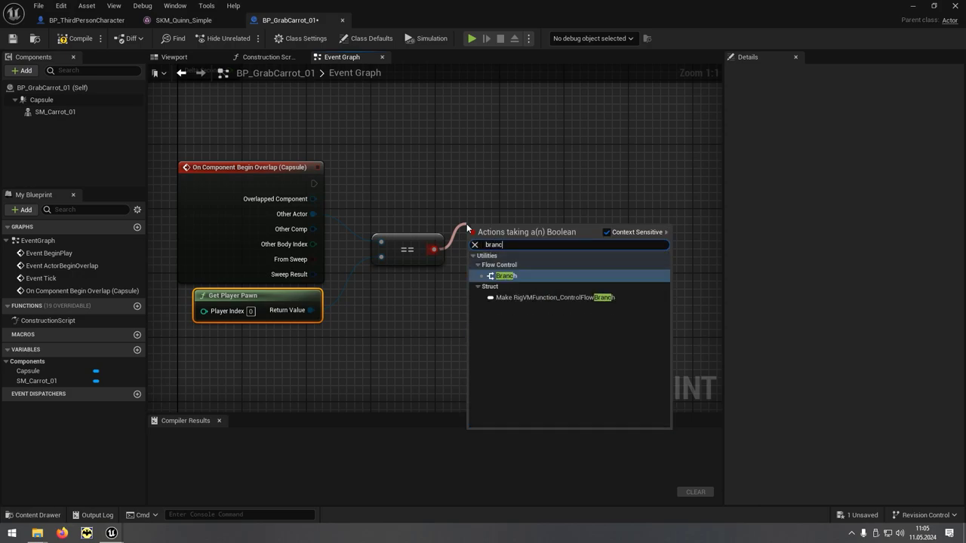
left_click(521, 277)
mouse_move(507, 228)
left_mouse_down()
mouse_move(505, 180)
mouse_move(314, 183)
left_mouse_up()
left_click_drag(498, 182, 498, 174)
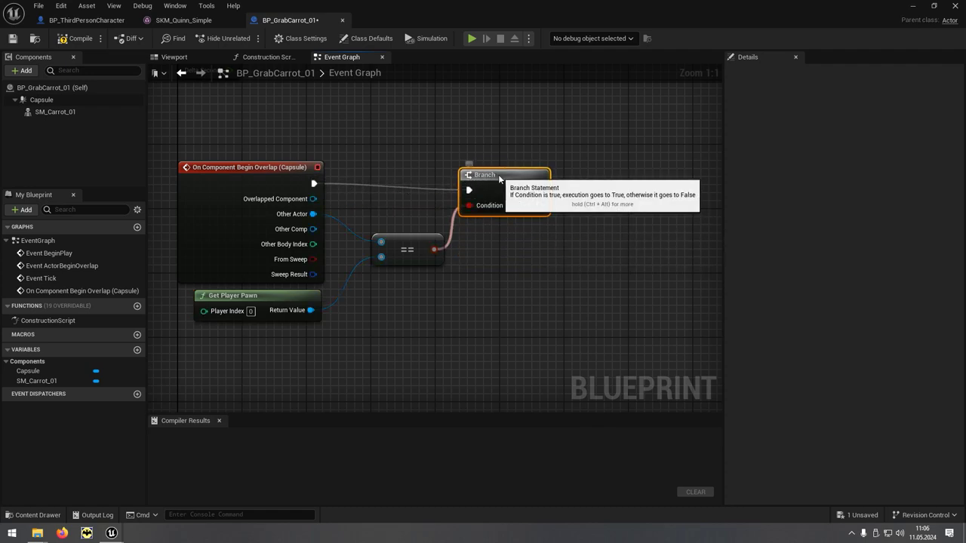
right_click_drag(510, 218, 456, 217)
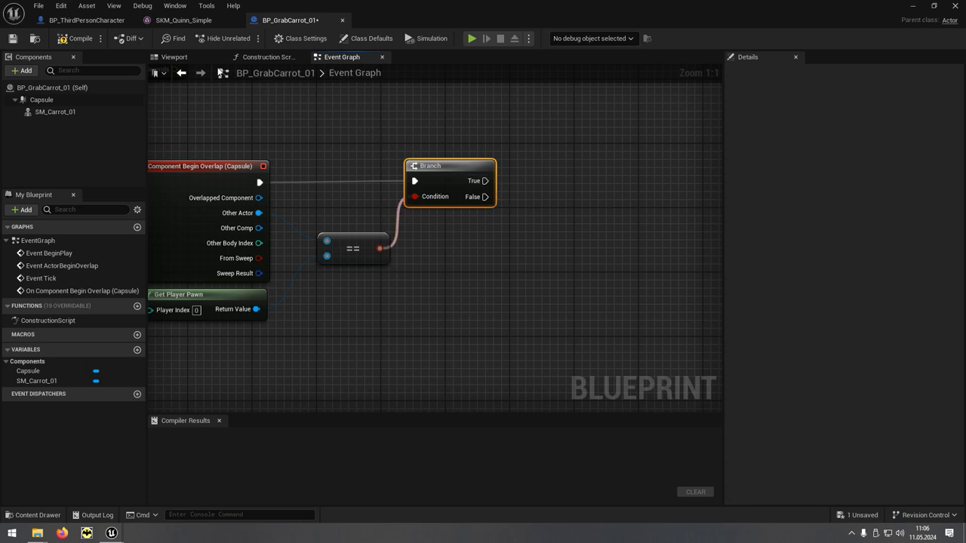
left_click(77, 28)
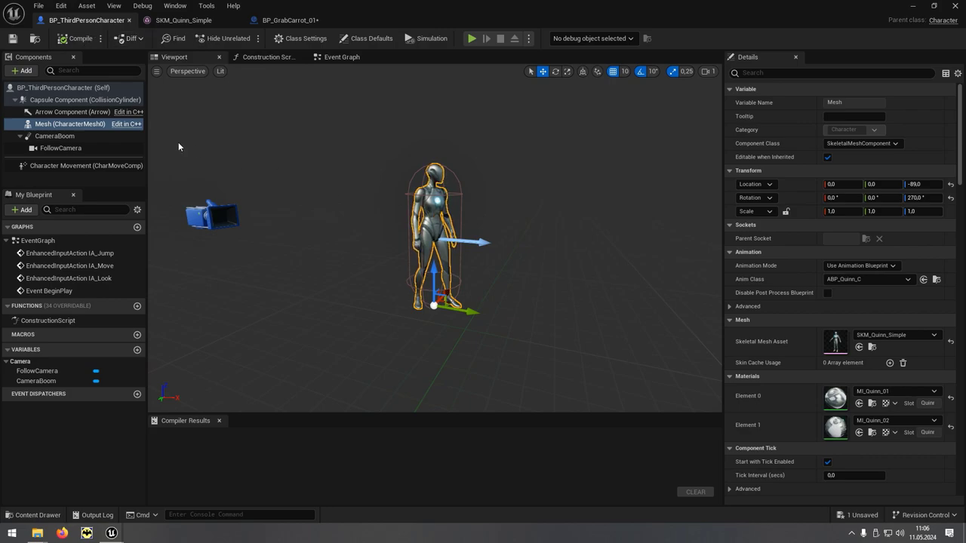
mouse_move(57, 129)
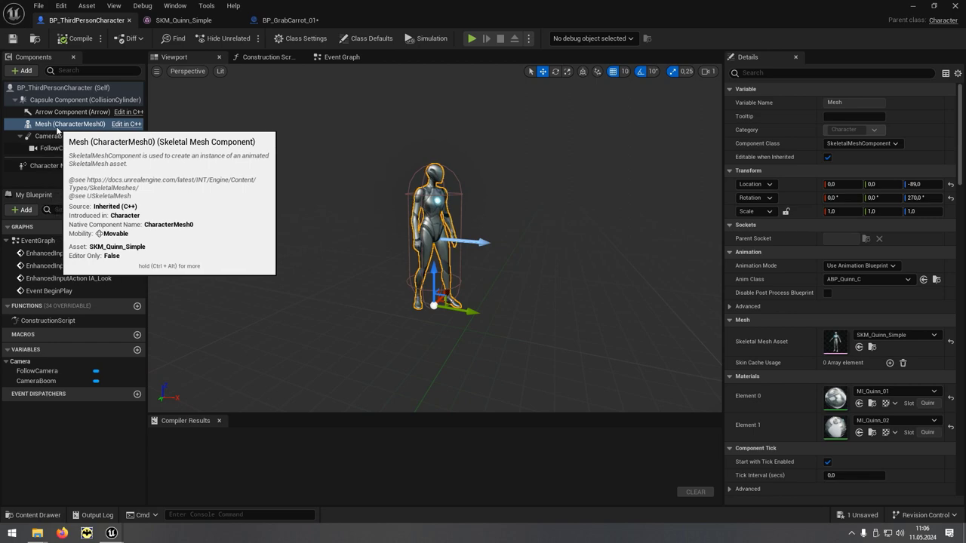
left_click(269, 27)
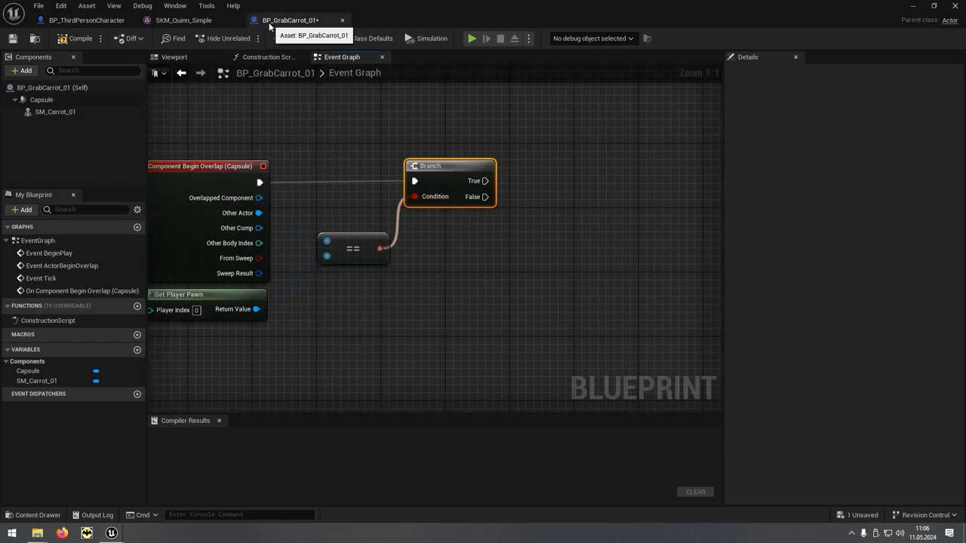
Add Cast To BP_ThirdPersonCharacter after Branch True, with Get Player Pawn as its Object
left_click_drag(486, 181, 525, 194)
type("cast")
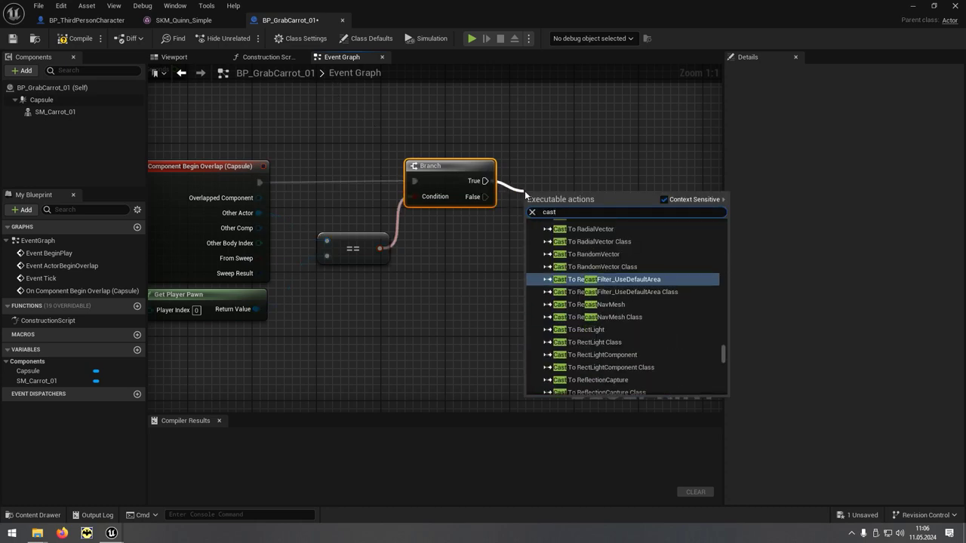
type(" to")
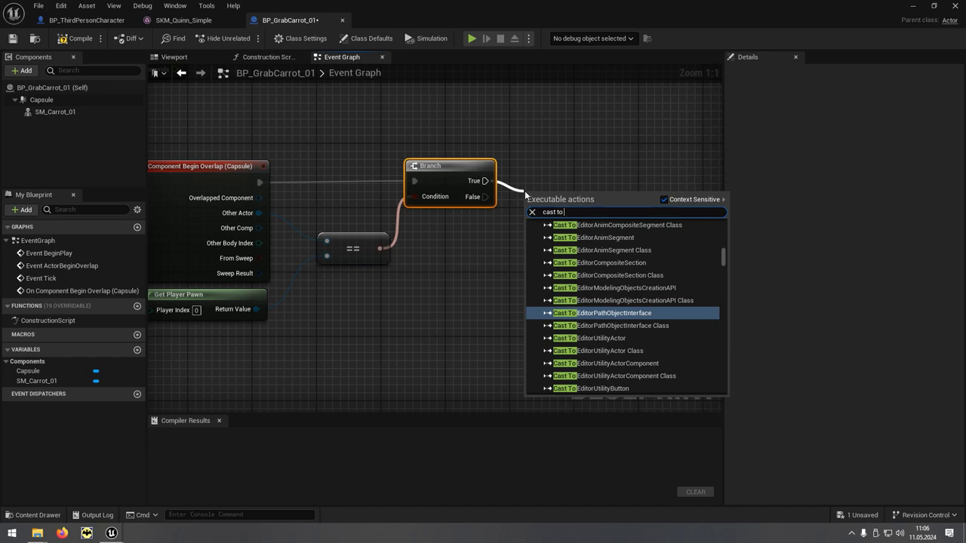
type(" thir")
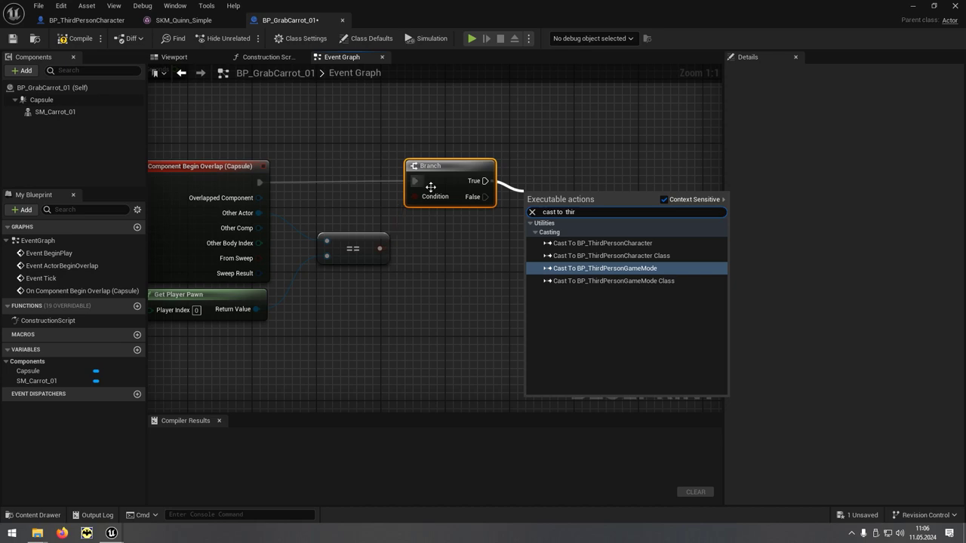
left_click(574, 243)
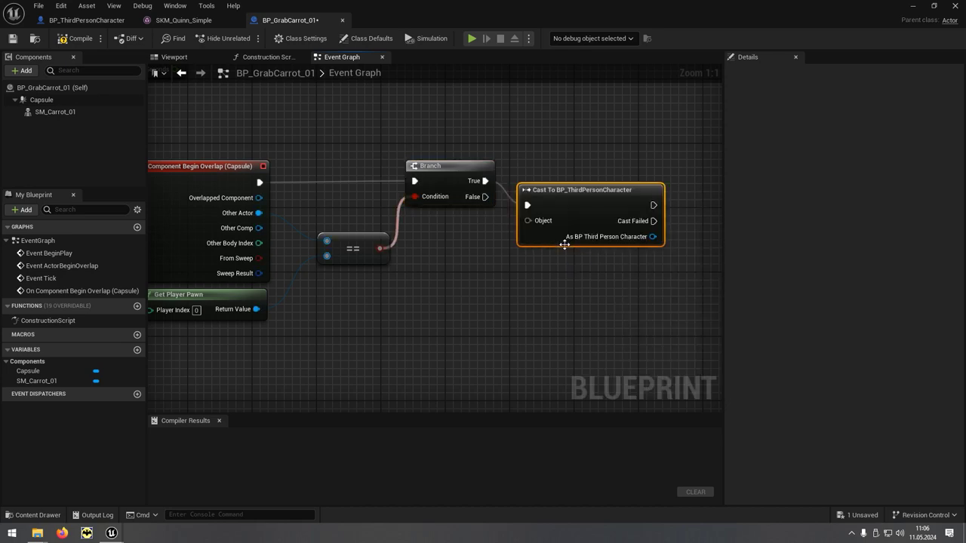
left_click_drag(572, 183, 573, 167)
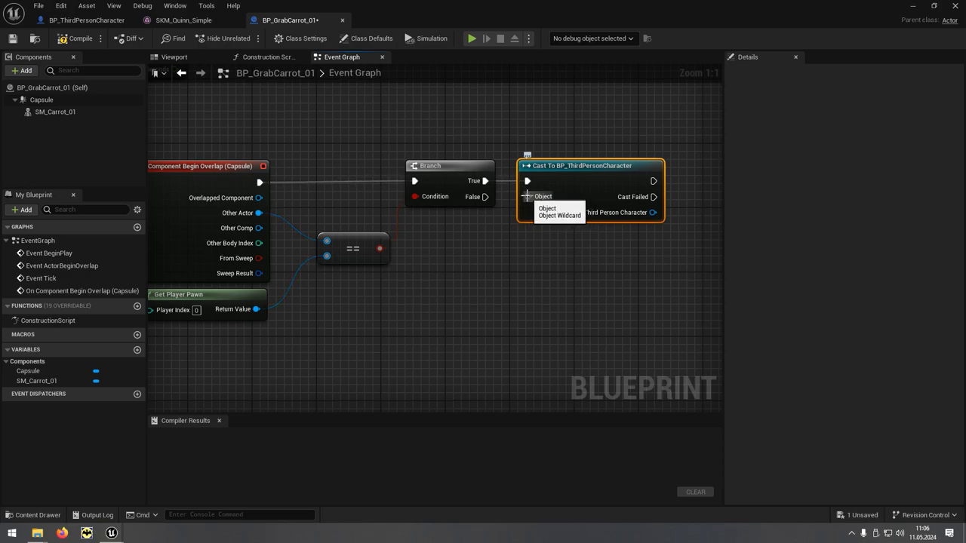
left_click_drag(527, 197, 257, 311)
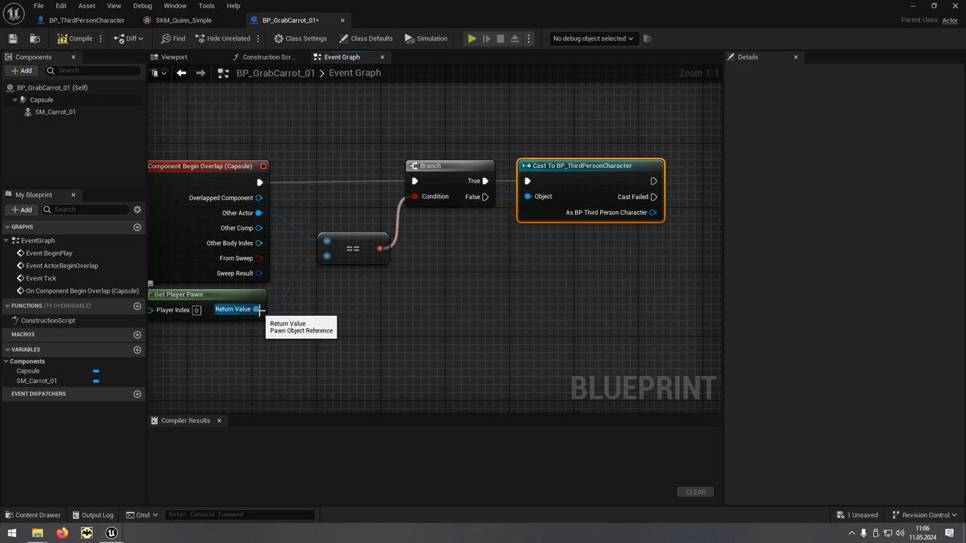
right_click_drag(533, 297, 301, 298)
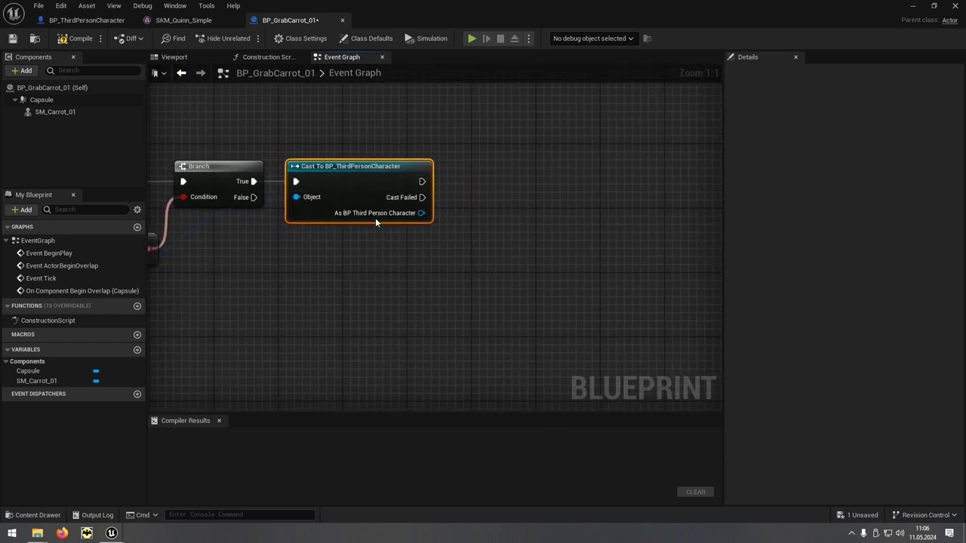
left_click_drag(421, 213, 467, 225)
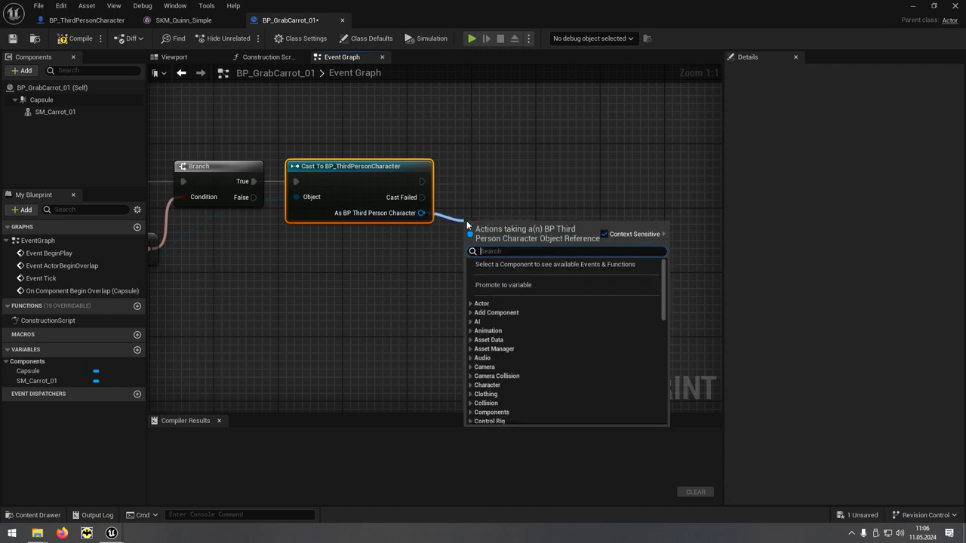
Add a Get Mesh node from the cast's As BP Third Person Character output
left_click(467, 221)
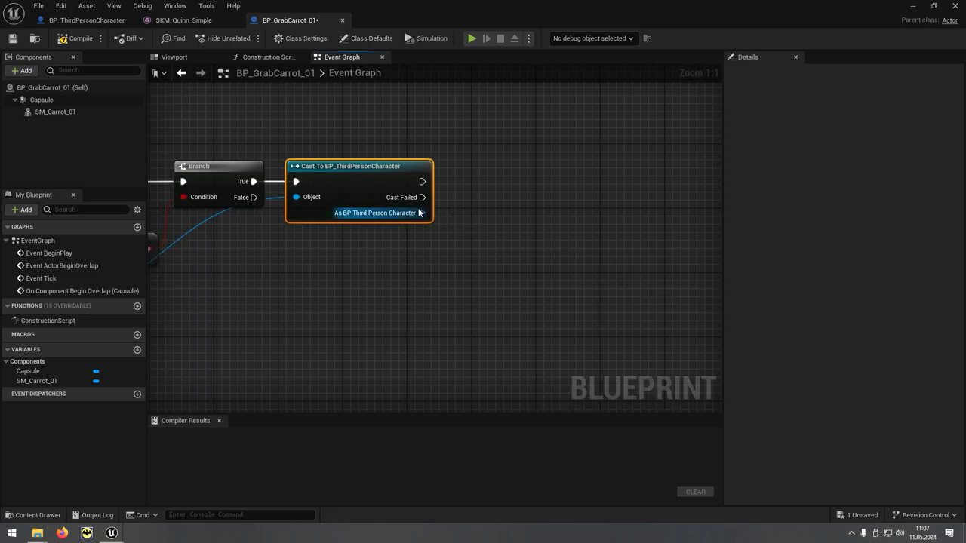
left_click_drag(423, 213, 464, 237)
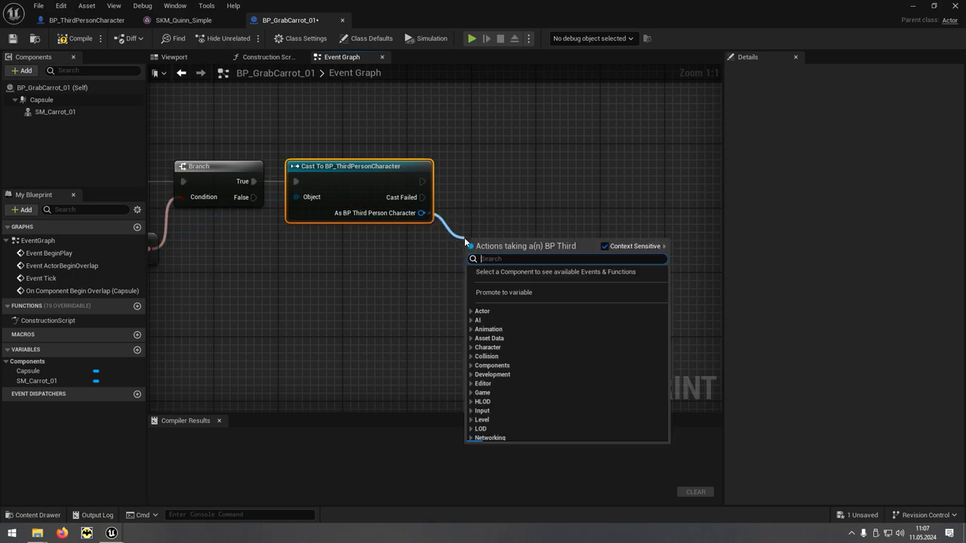
type("mesh")
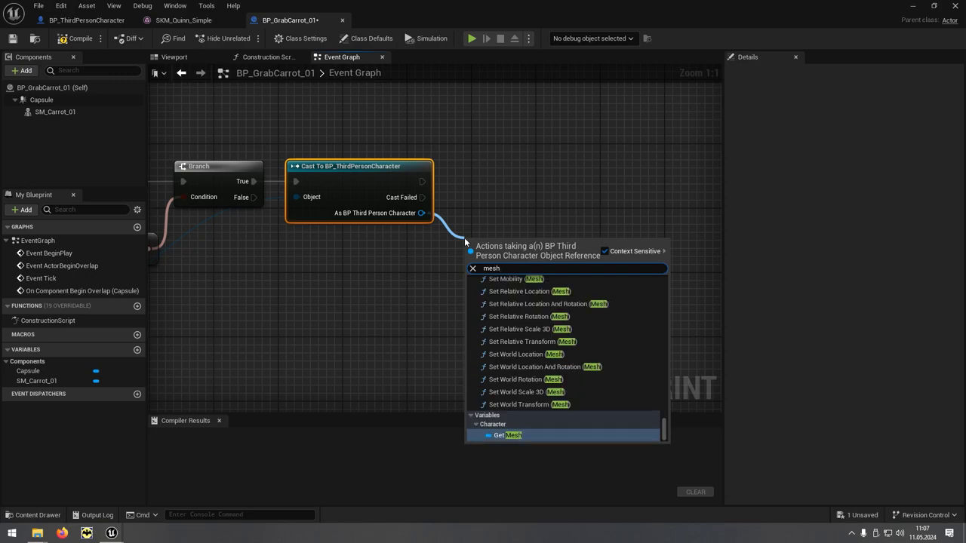
left_click(491, 436)
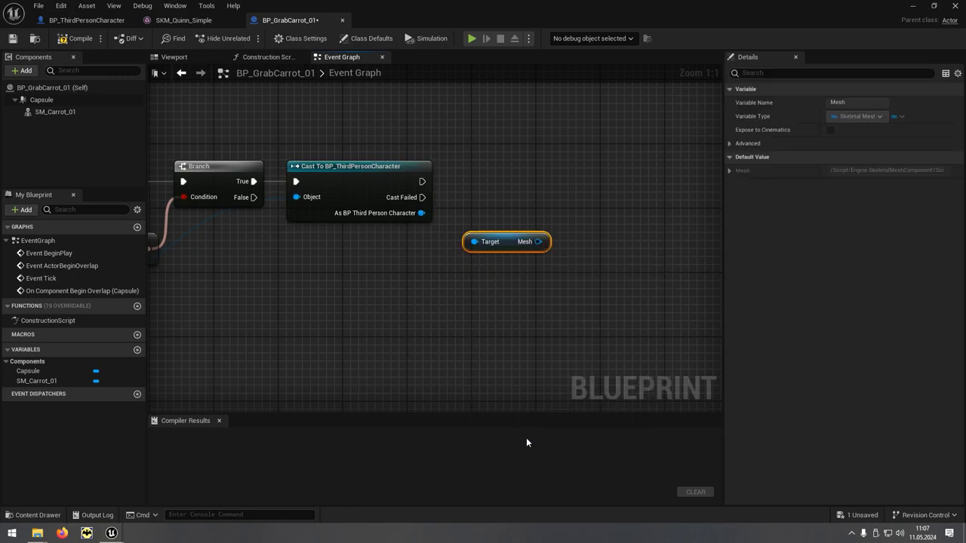
right_click_drag(523, 337, 451, 355)
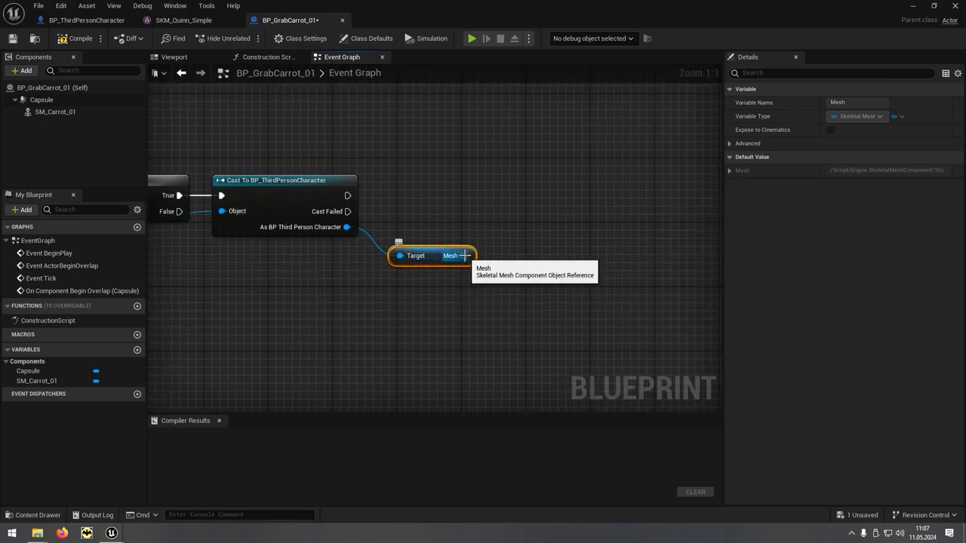
Add an Attach Component To Component node from that Mesh output
left_click_drag(464, 256, 518, 184)
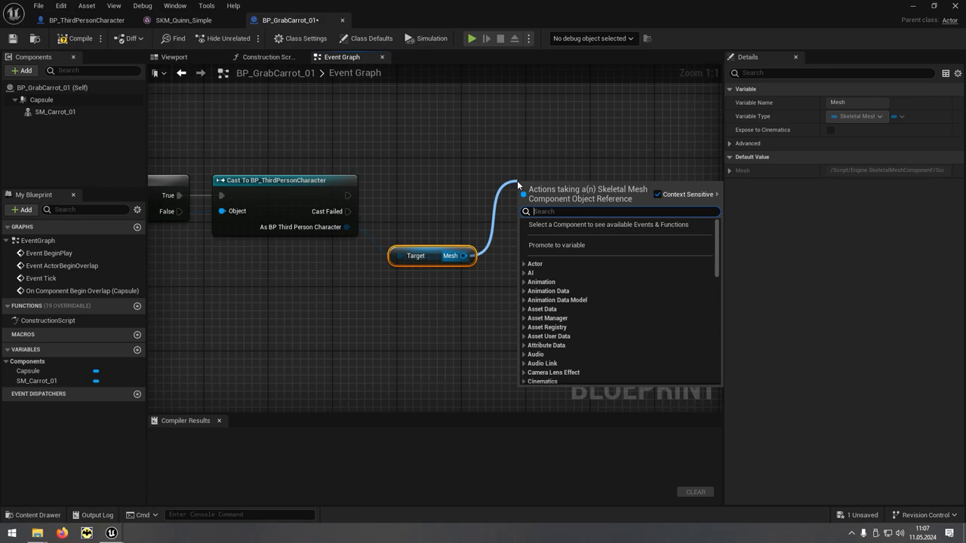
type("attach")
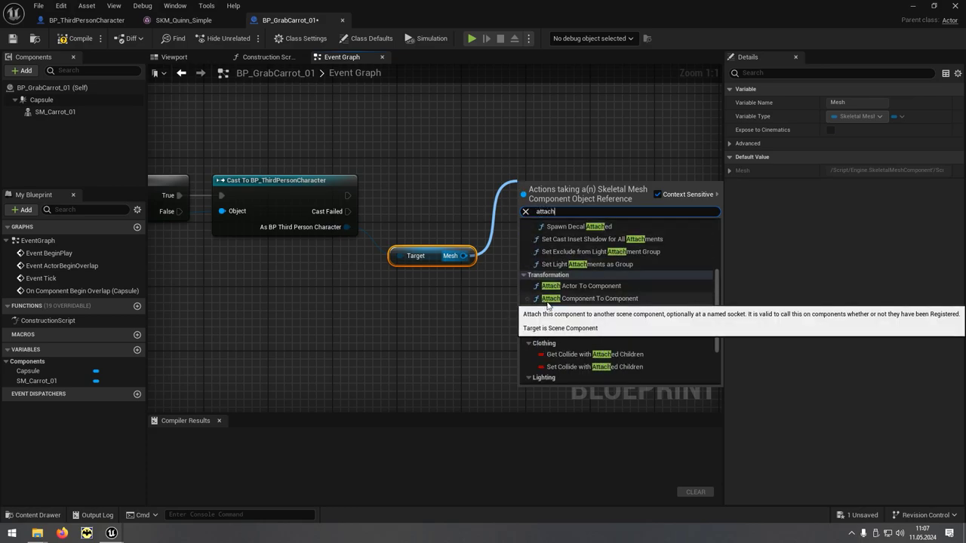
left_click(639, 301)
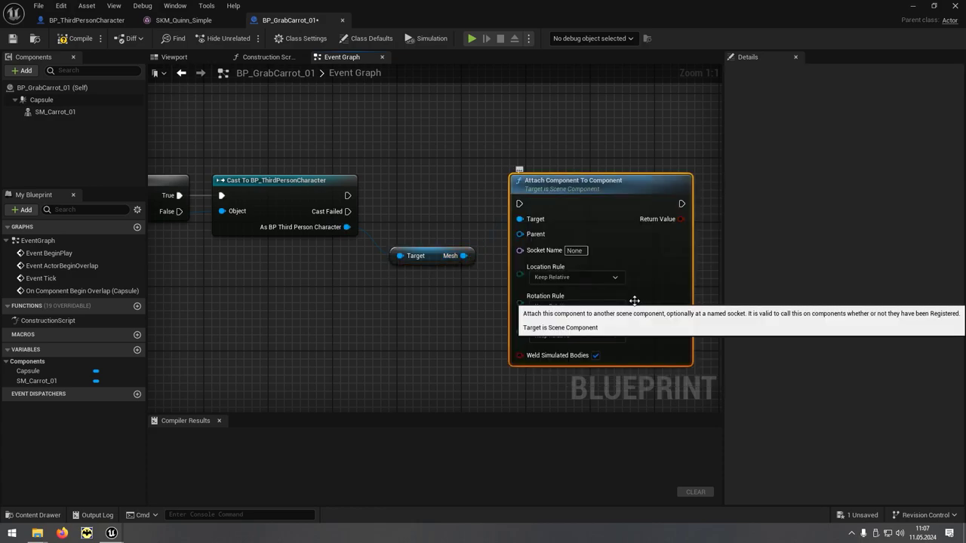
Wire an SM_Carrot_01 reference to the Attach Target and Mesh to Parent, checking hand_r
left_click(83, 113)
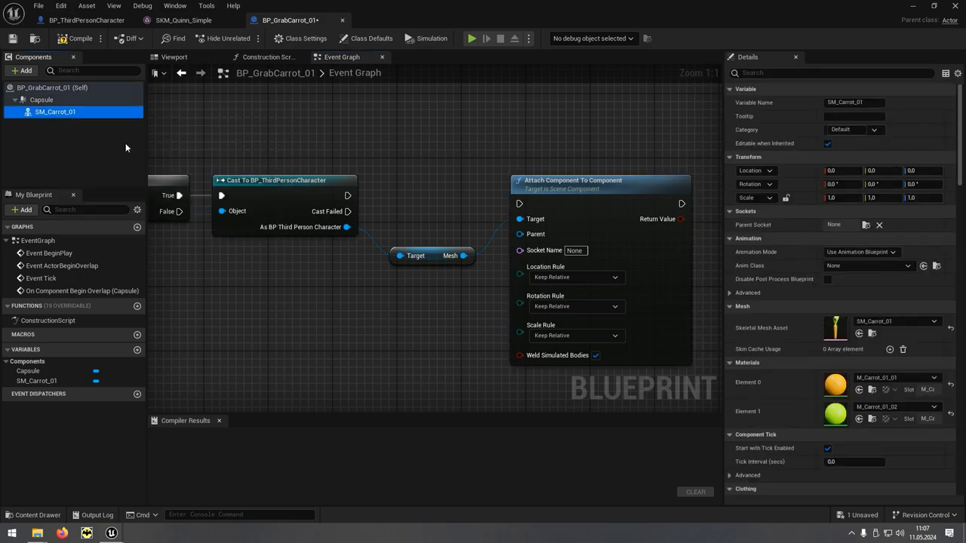
left_click_drag(90, 112, 395, 214)
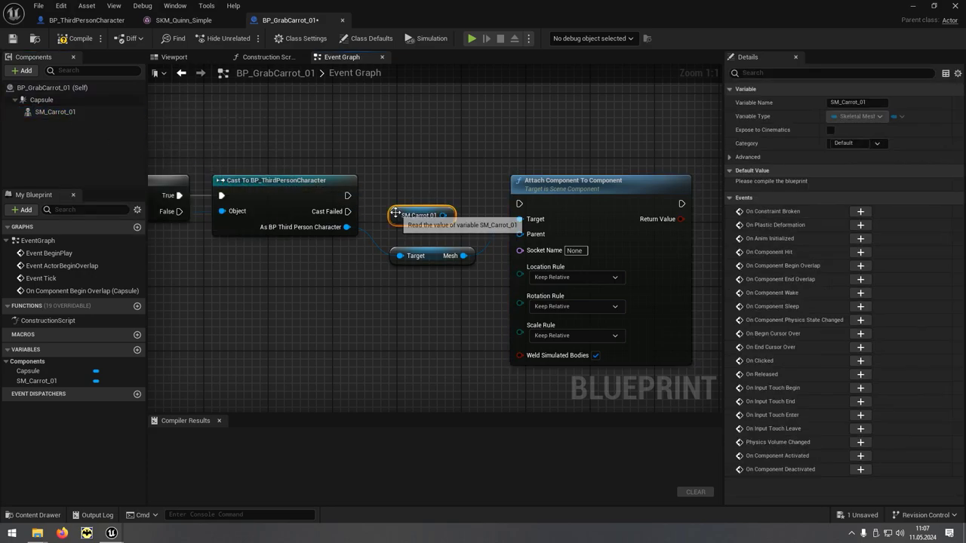
left_click_drag(396, 213, 411, 228)
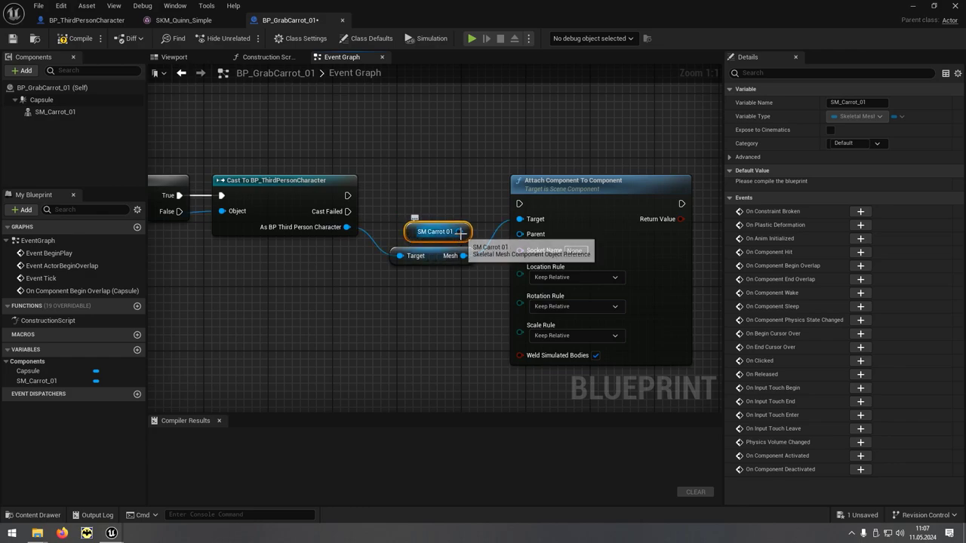
left_click_drag(459, 232, 521, 220)
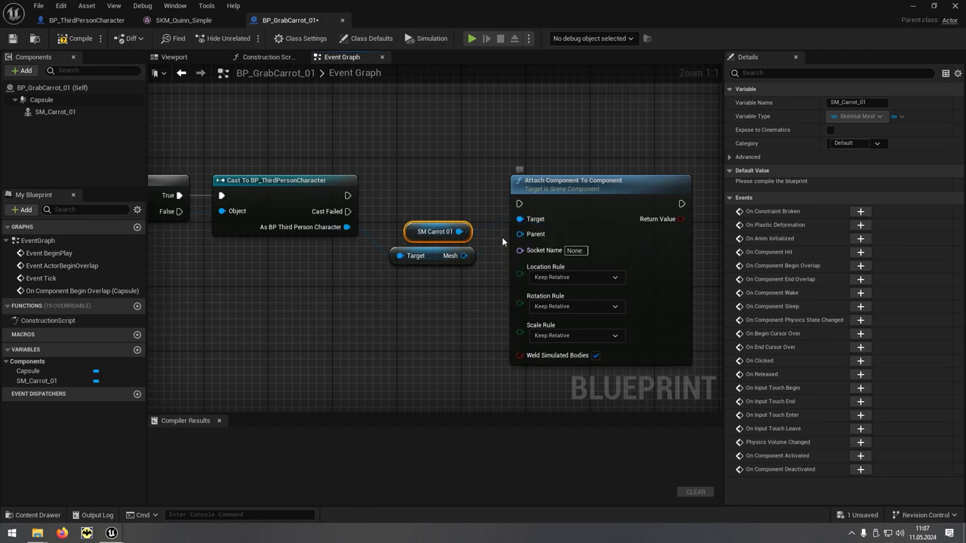
left_click_drag(464, 256, 520, 235)
left_click(214, 26)
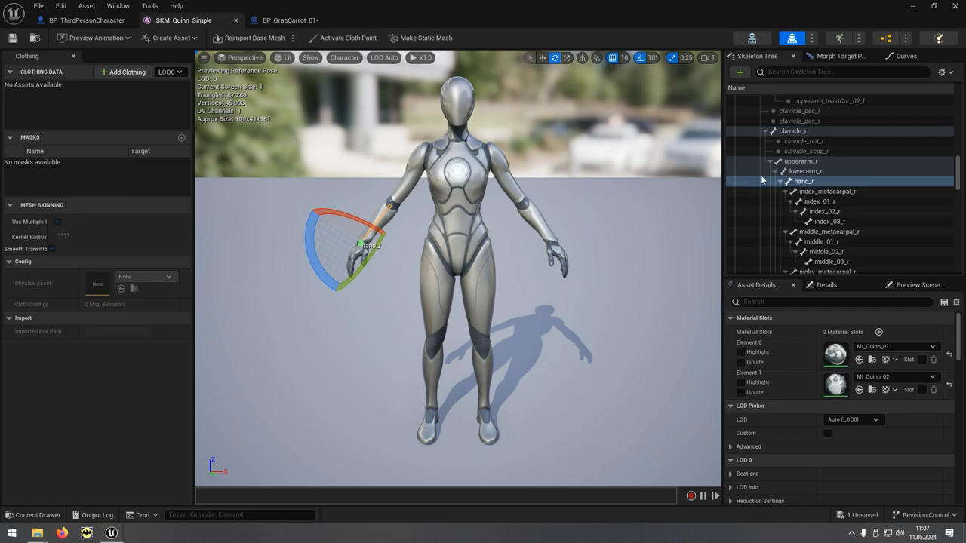
left_click(293, 20)
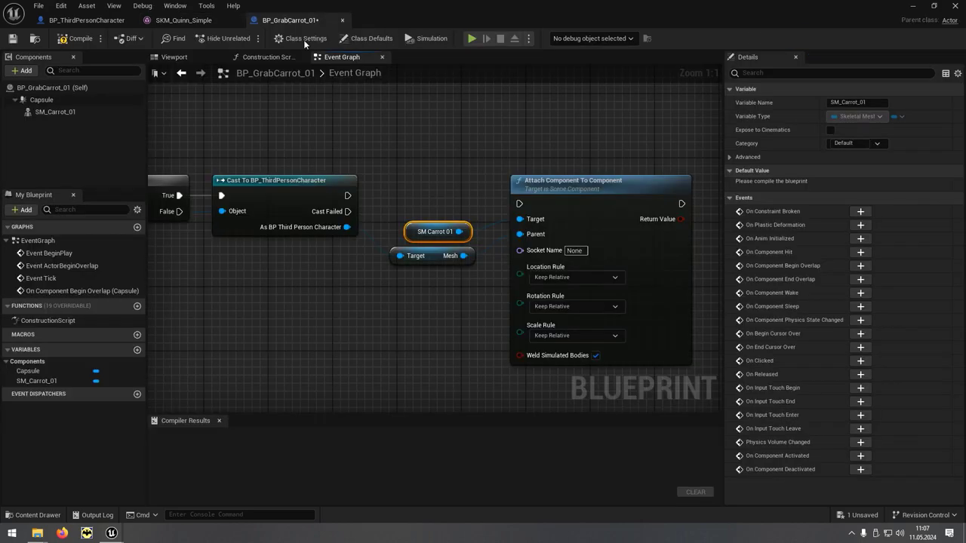
Give the attach node socket hand_r, with Location, Rotation and Scale rules all on Snap to Target
left_click(575, 250)
type("hand_r")
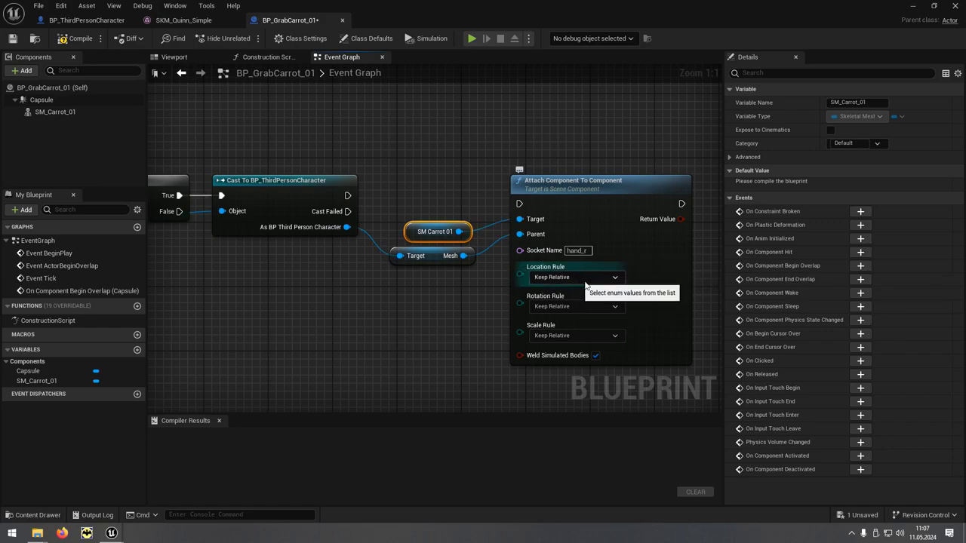
left_click(593, 279)
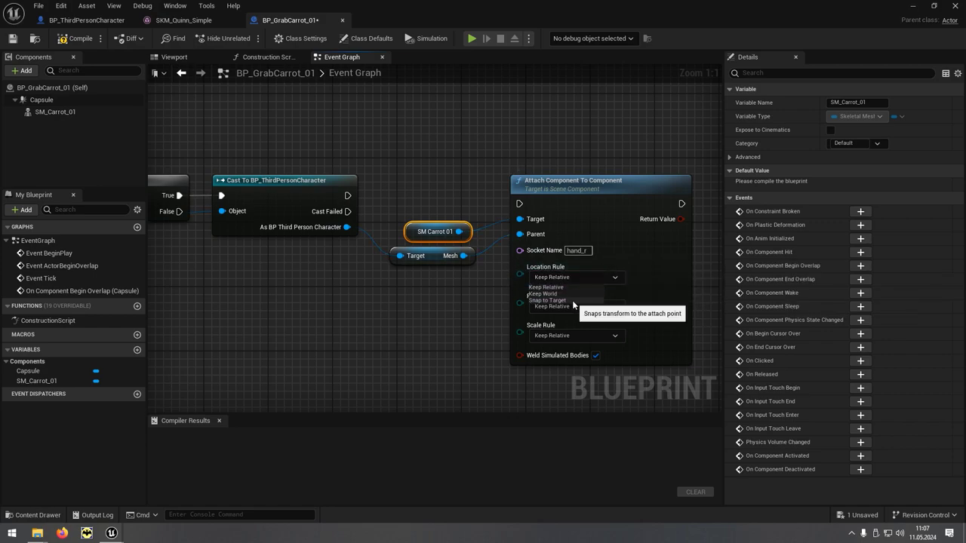
left_click(572, 300)
left_click(583, 307)
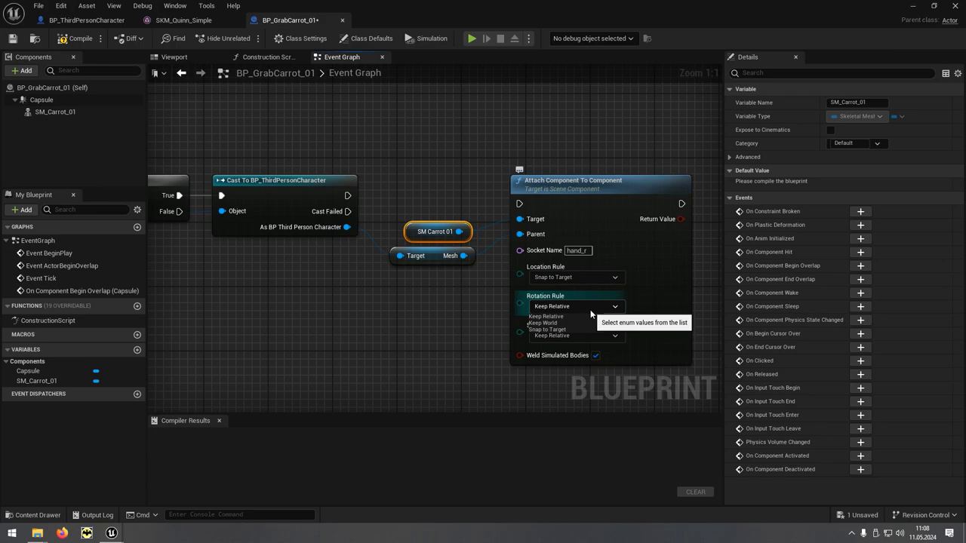
left_click(585, 329)
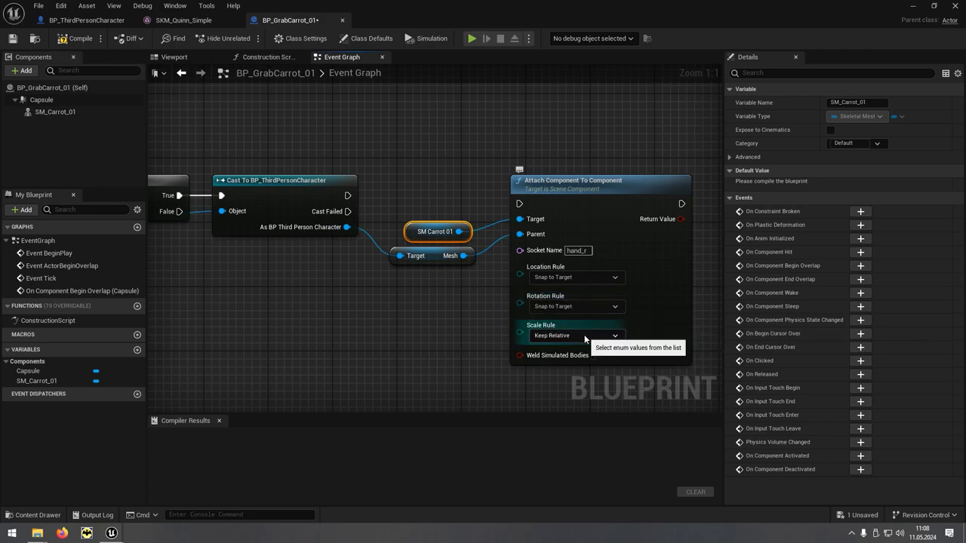
left_click(583, 336)
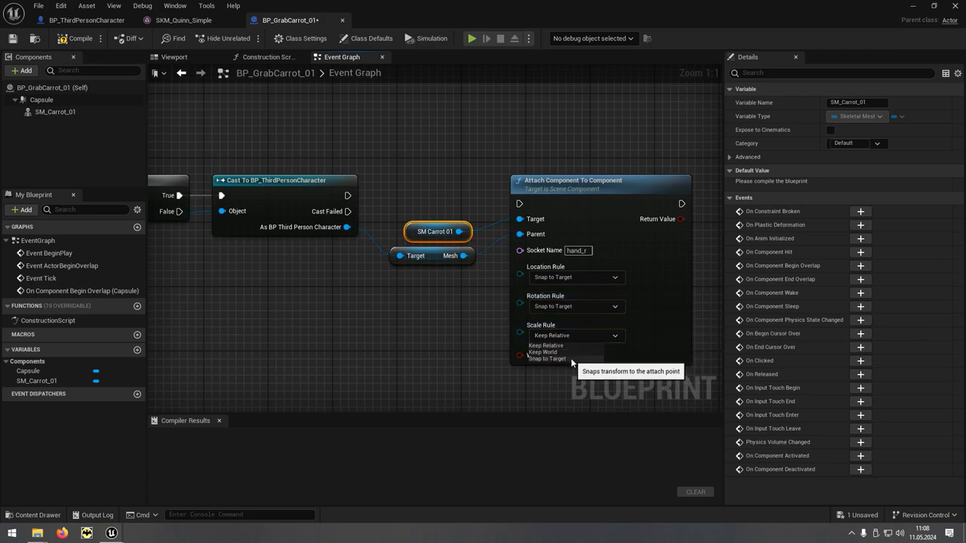
left_click(570, 358)
scroll(410, 335, "down", 1)
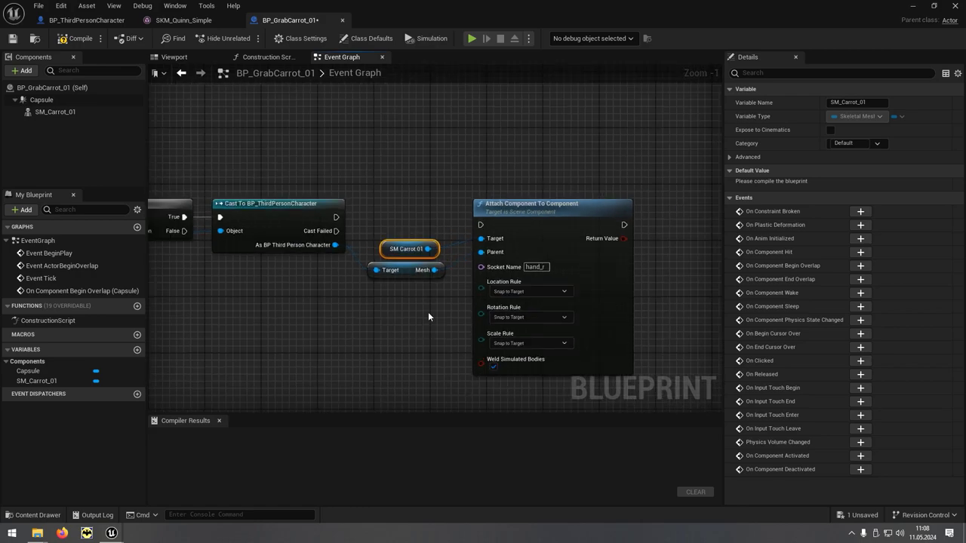
Add an Is Valid check on SM Carrot 01 after the cast and wire it into Attach Component To Component
left_click_drag(514, 216, 557, 215)
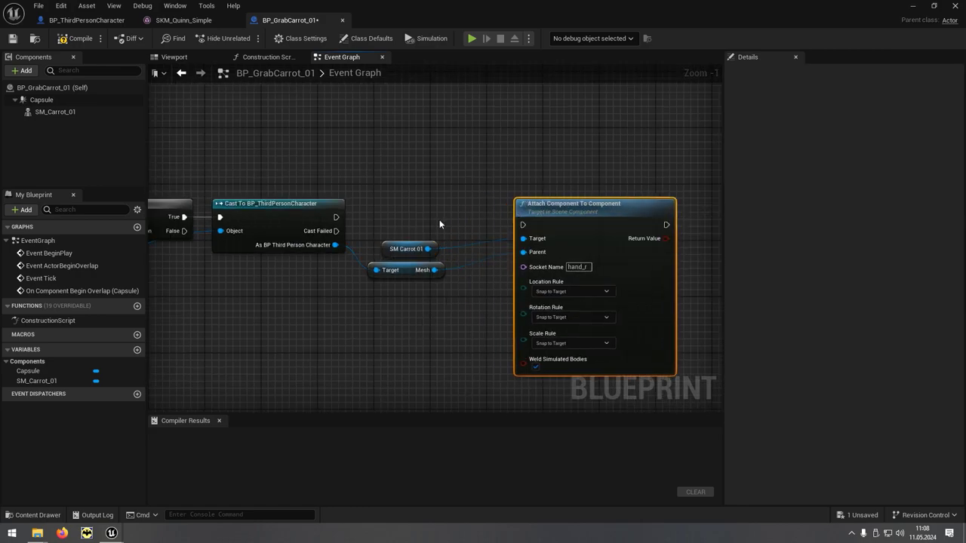
left_click_drag(336, 217, 404, 218)
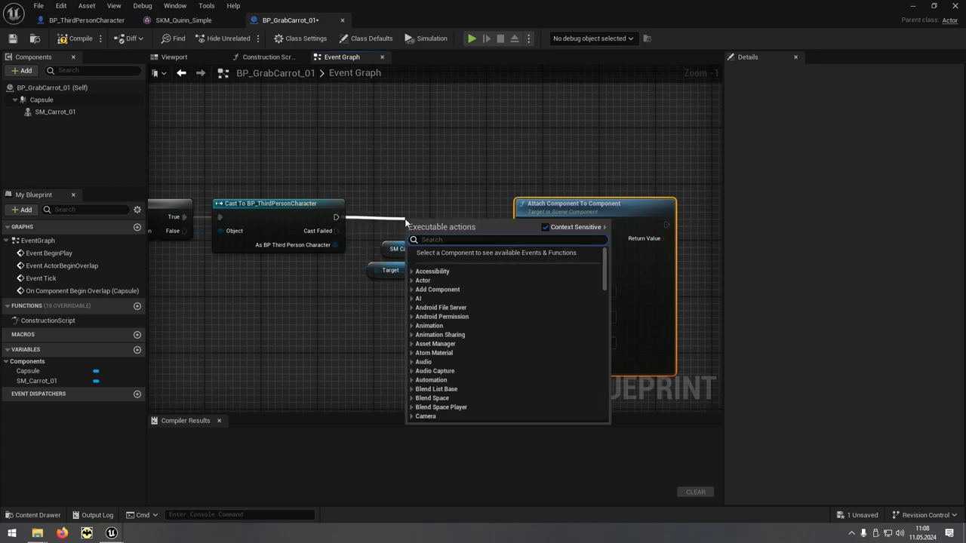
type("is valid")
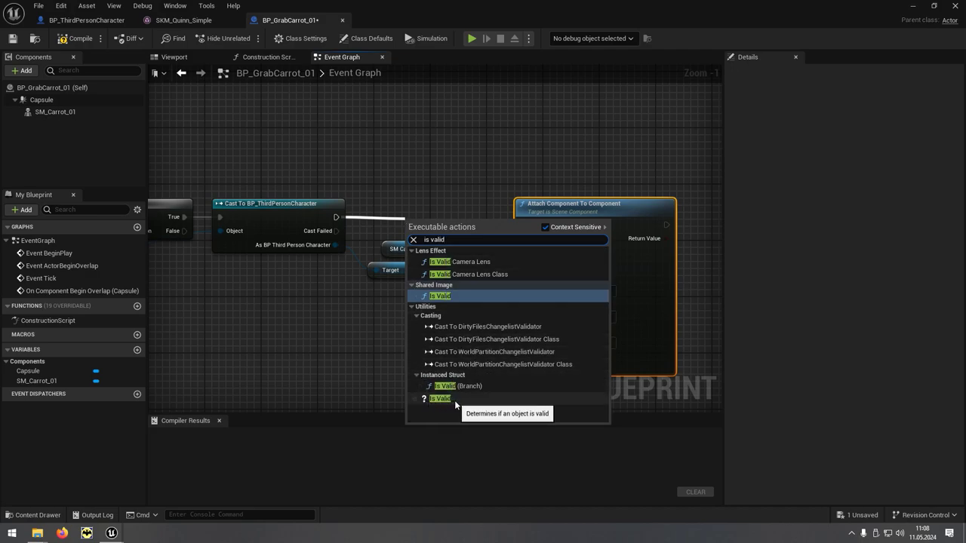
left_click(455, 400)
left_click_drag(438, 217, 411, 183)
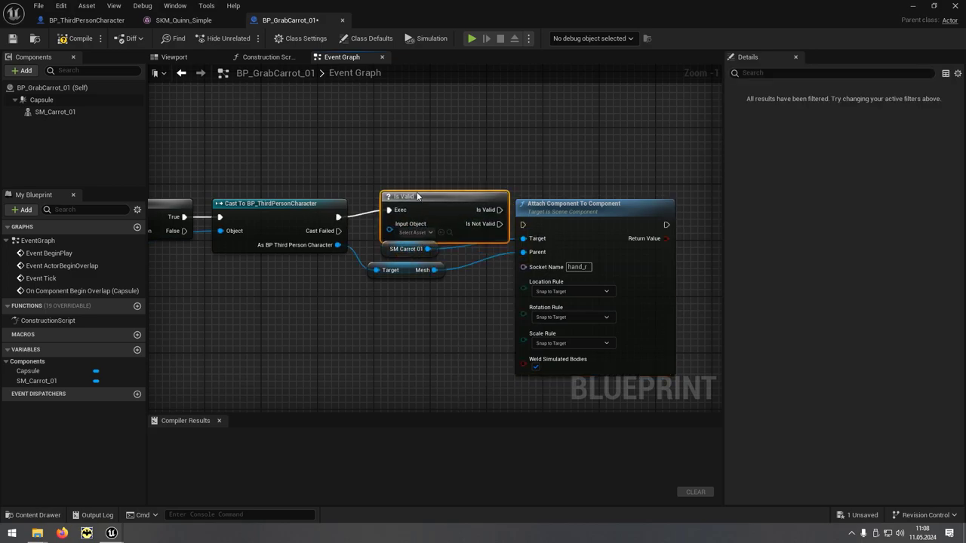
left_click_drag(427, 249, 383, 222)
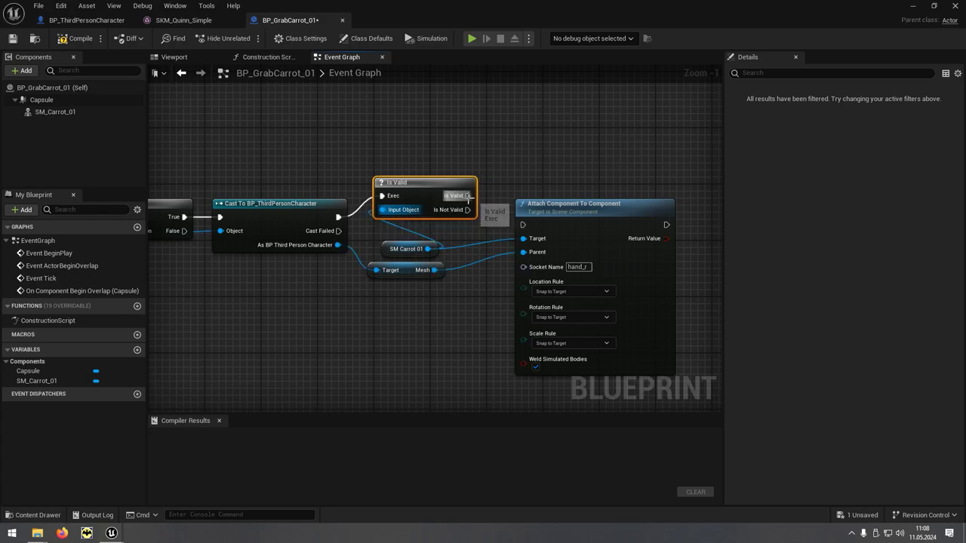
left_click_drag(467, 196, 524, 227)
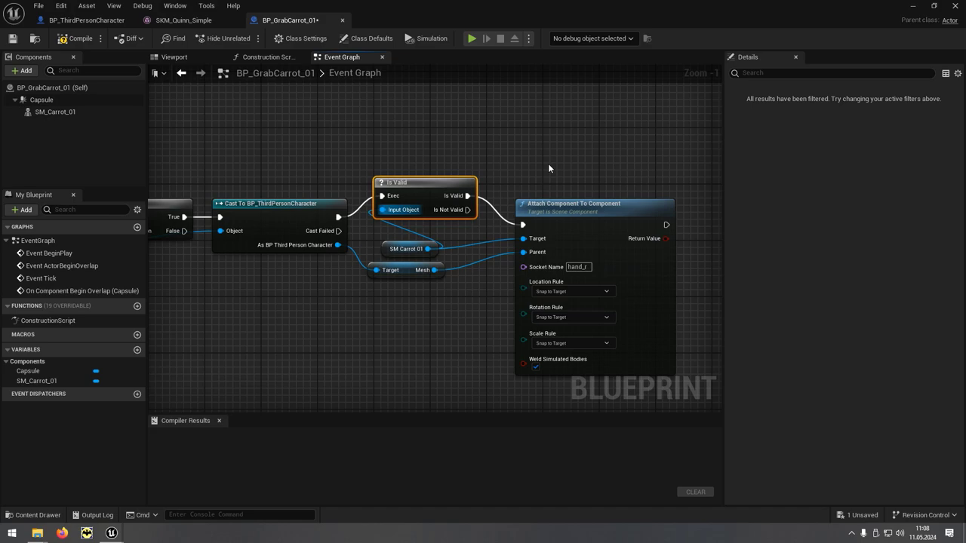
Compile BP_GrabCarrot_01, return to the level, and select the blueprint in the Content Browser
left_click(87, 40)
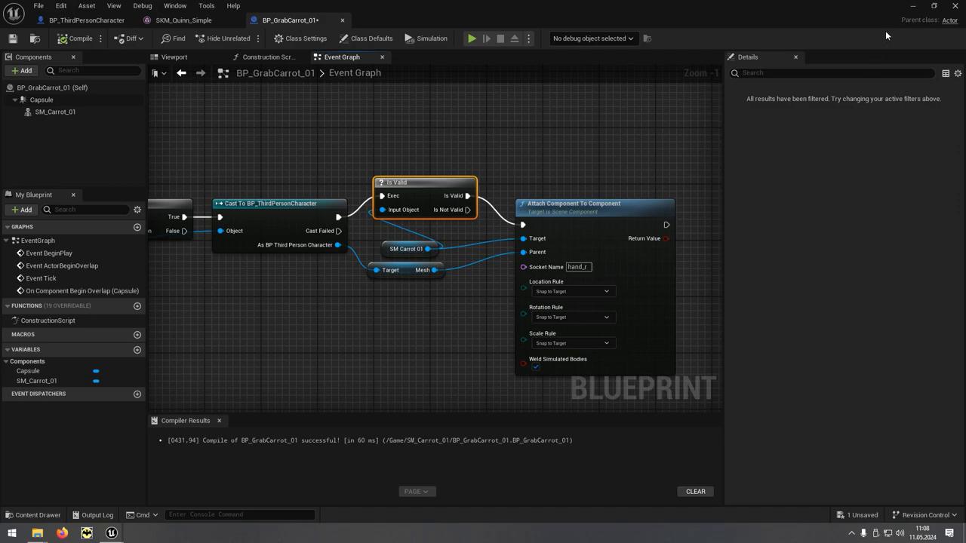
left_click(913, 9)
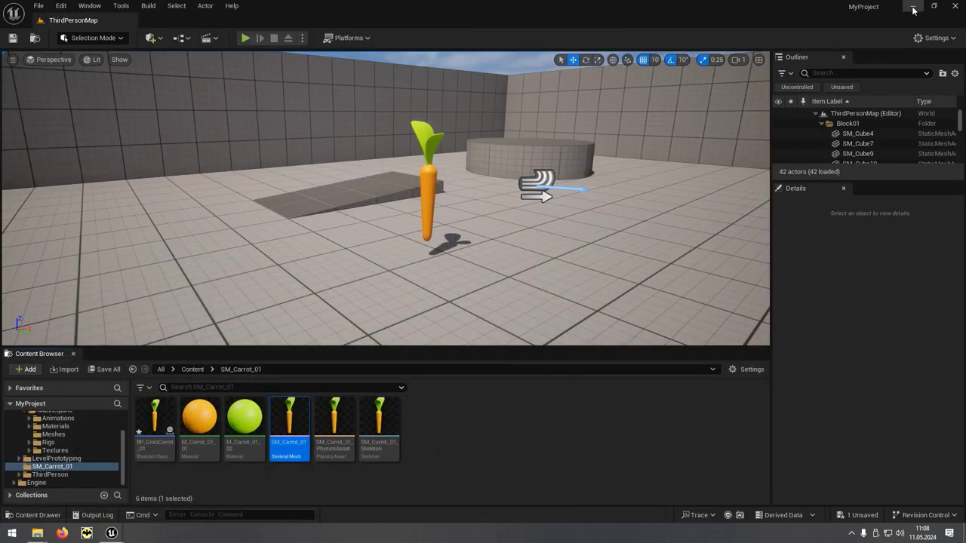
left_click(165, 456)
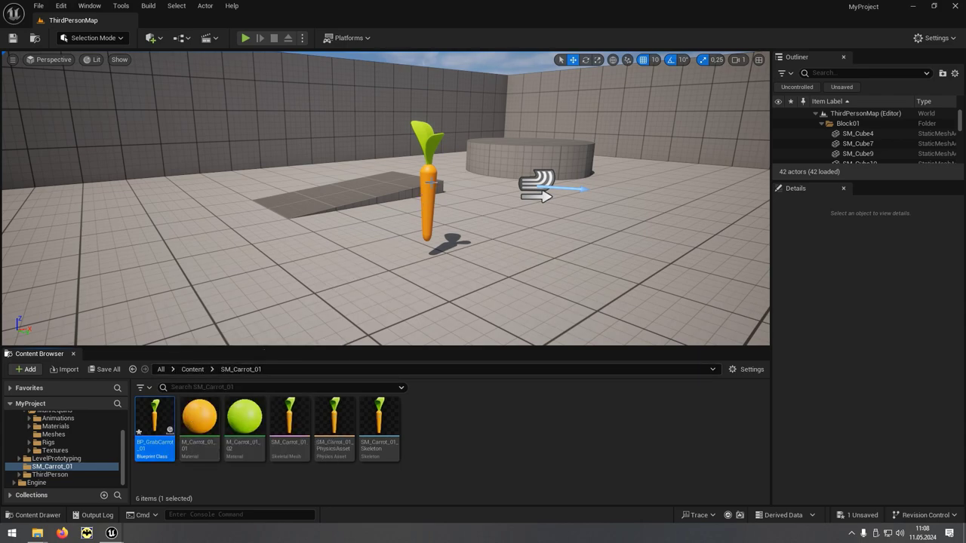
Replace the level's carrot actor with BP_GrabCarrot_01 and reset its scale from 3.0 to 1.0
left_click(432, 182)
right_click(432, 181)
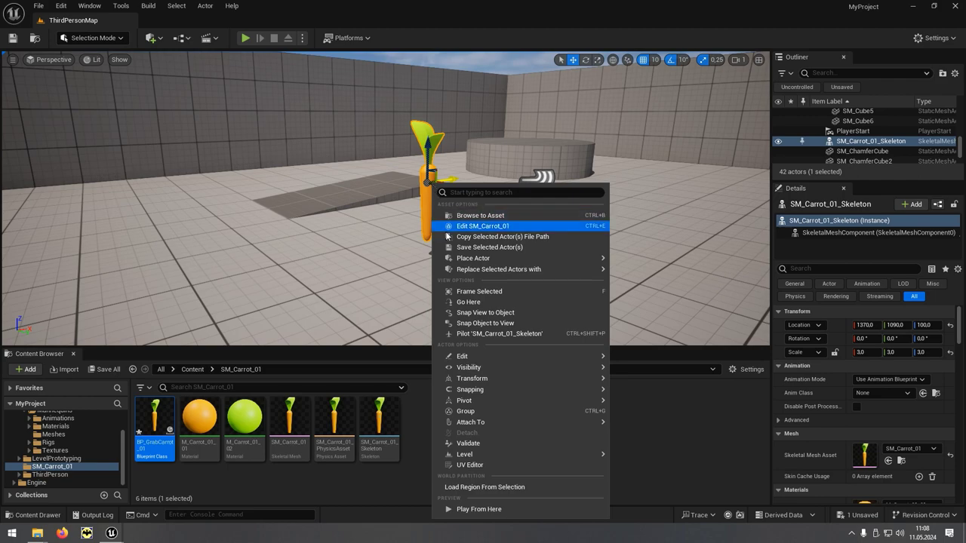
mouse_move(473, 272)
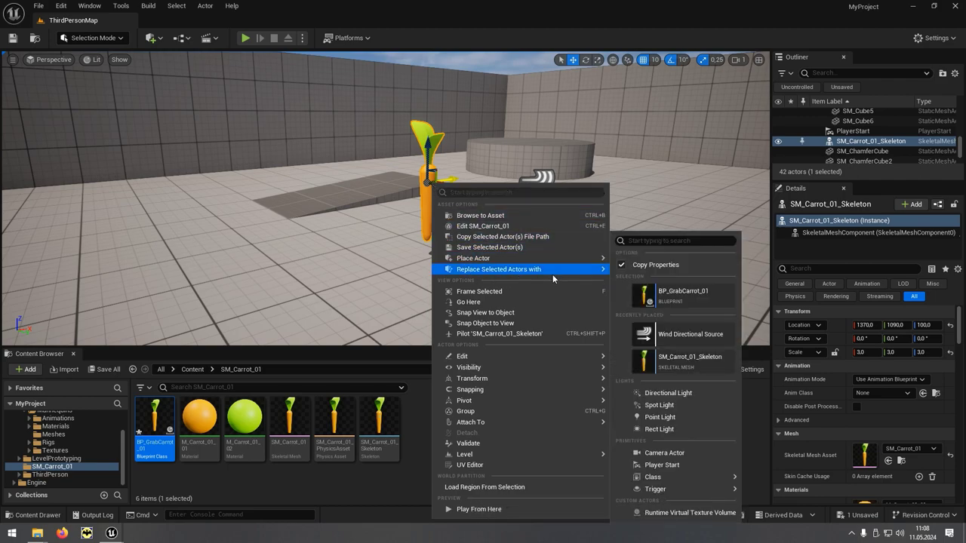
left_click(699, 301)
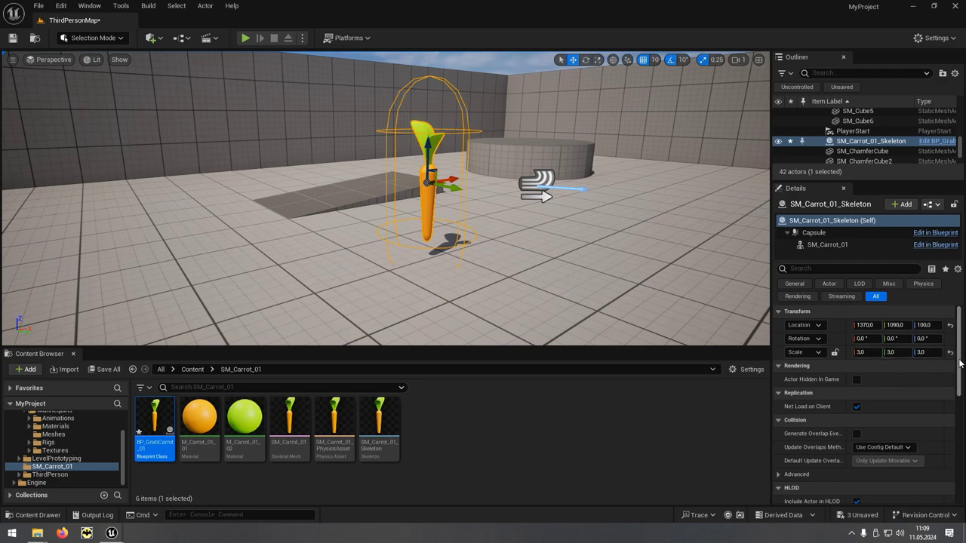
left_click(950, 352)
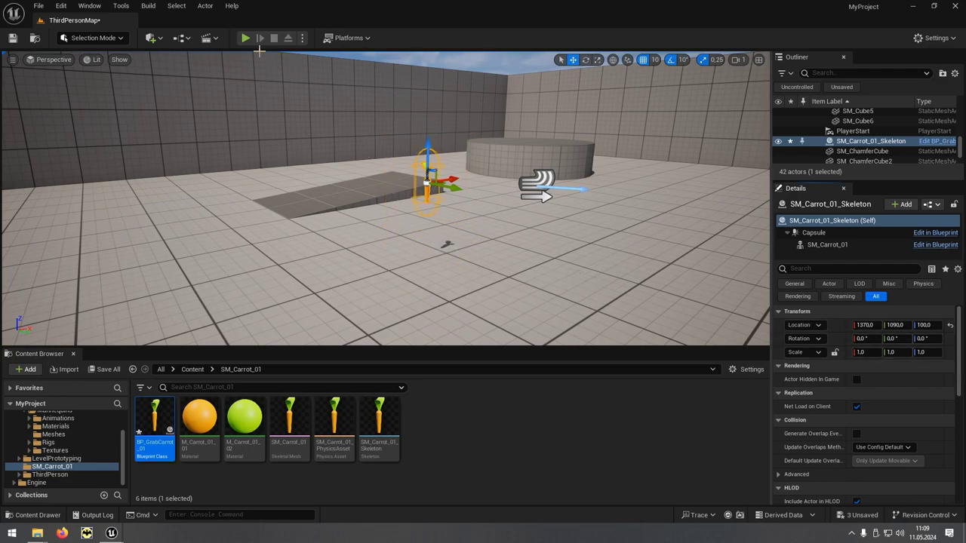
Play the level, running and jumping Quinn around so the carrot is picked up and carried
left_click(245, 37)
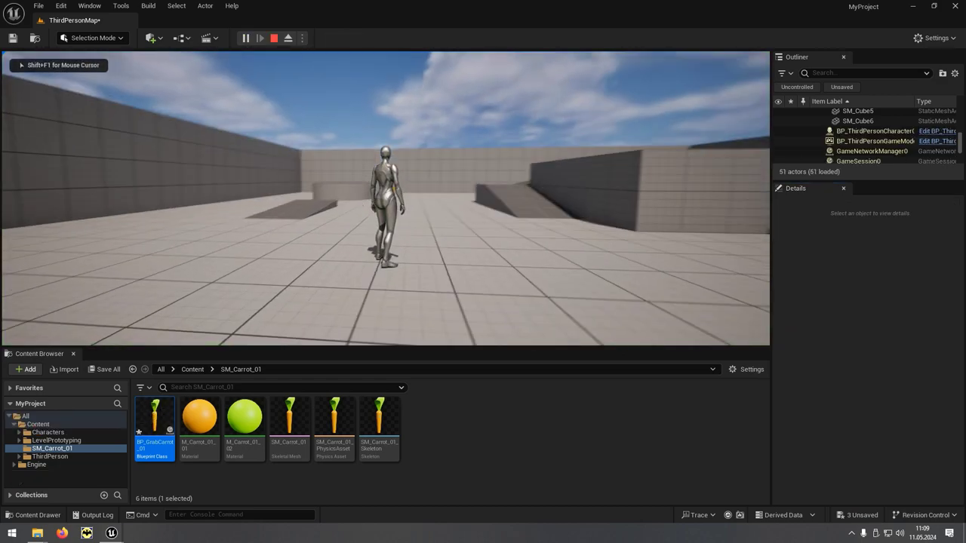
key("w")
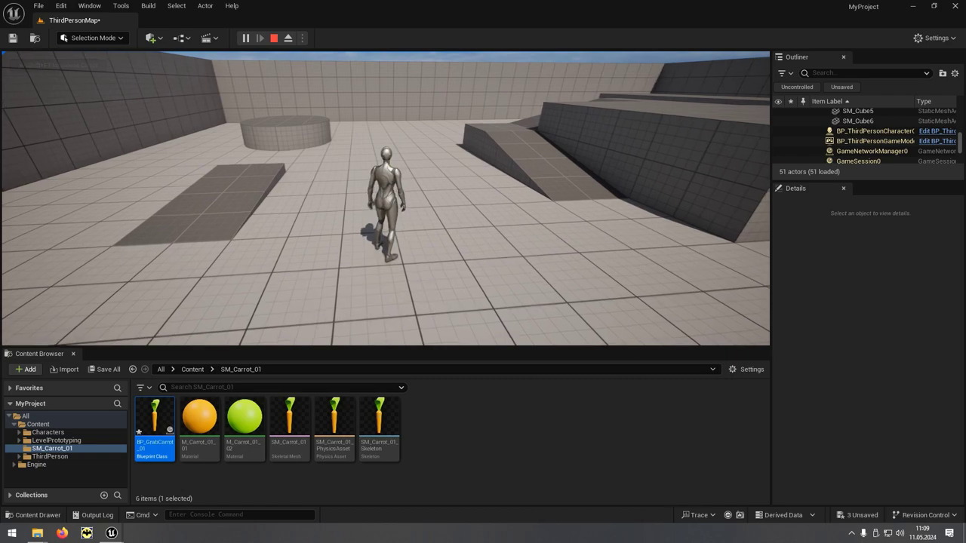
key("w")
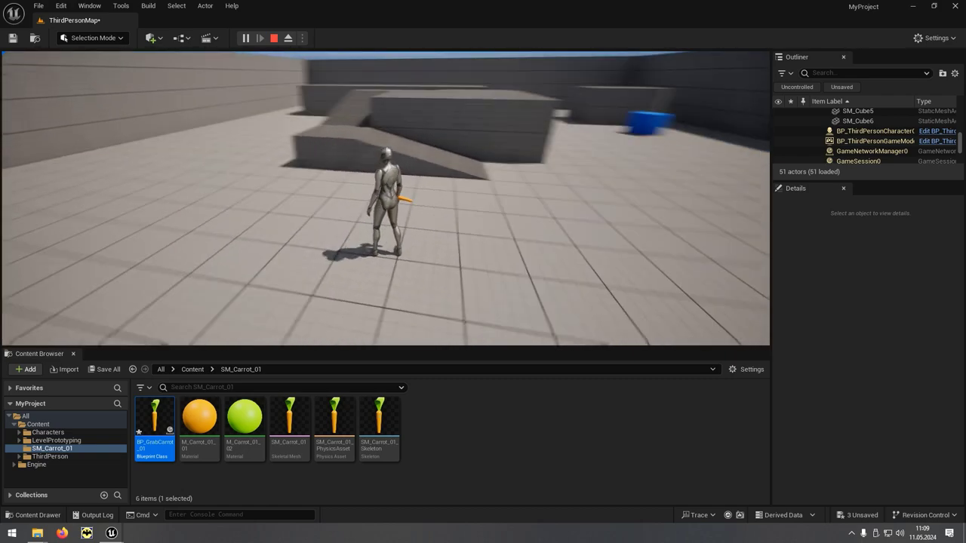
key("s")
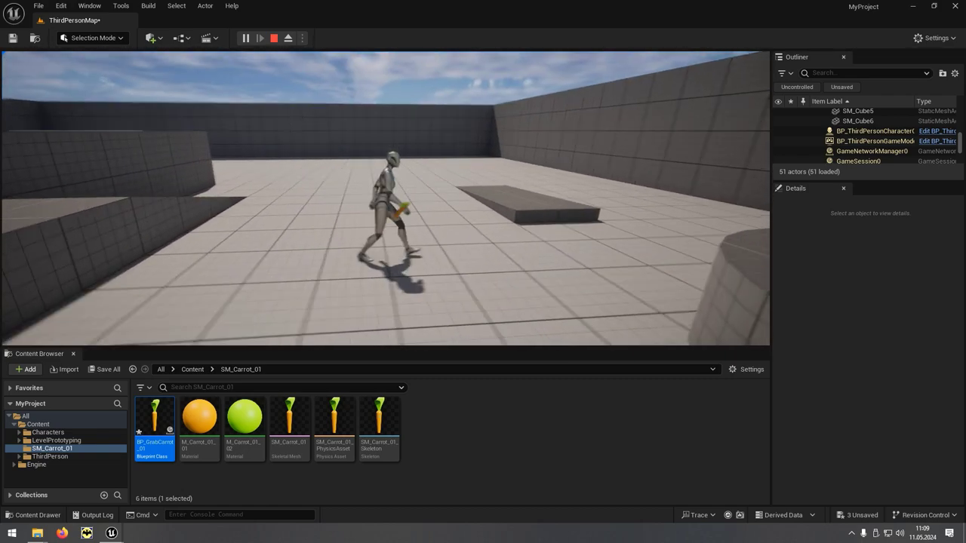
key("w")
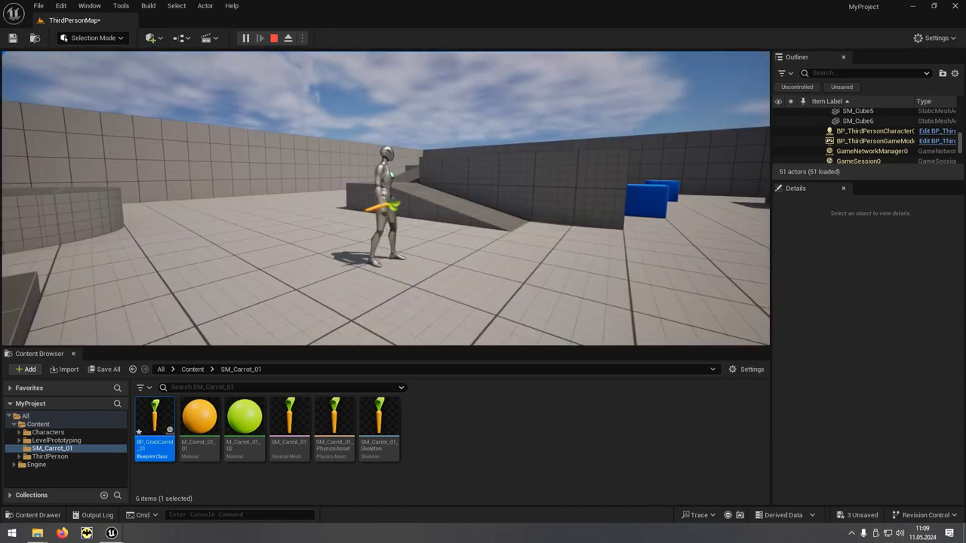
key("space")
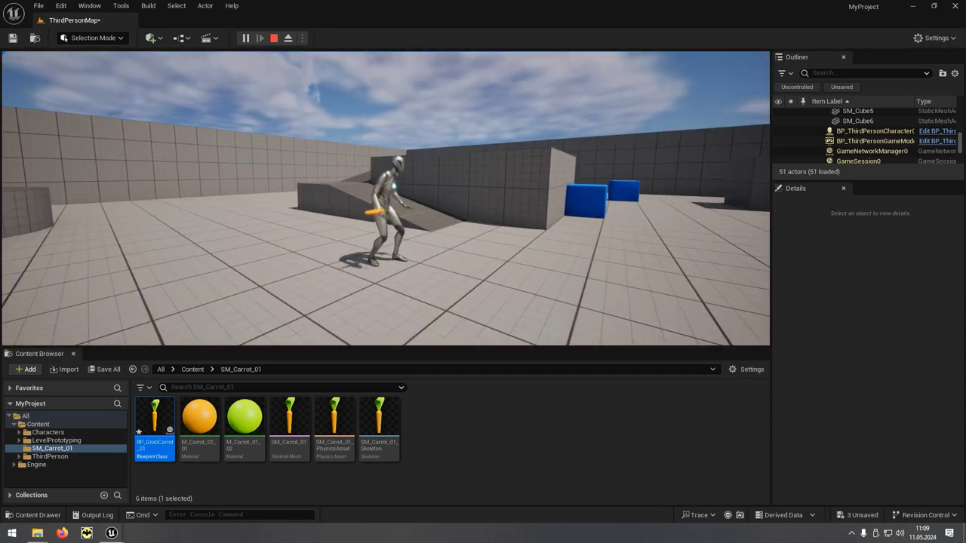
key("space")
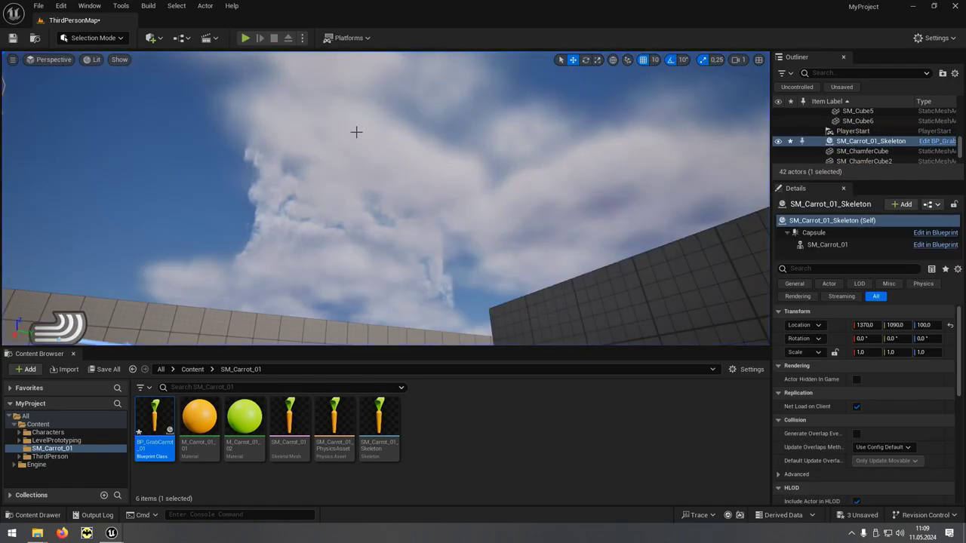
Tilt the view down onto the carrot and bring the BP_GrabCarrot_01 editor back
right_click_drag(356, 132, 356, 317)
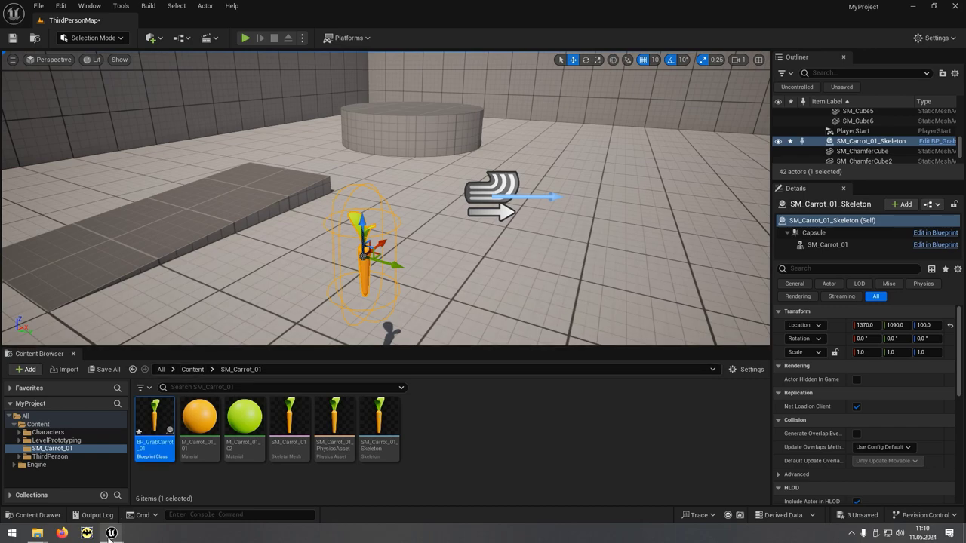
mouse_move(110, 534)
left_click(155, 504)
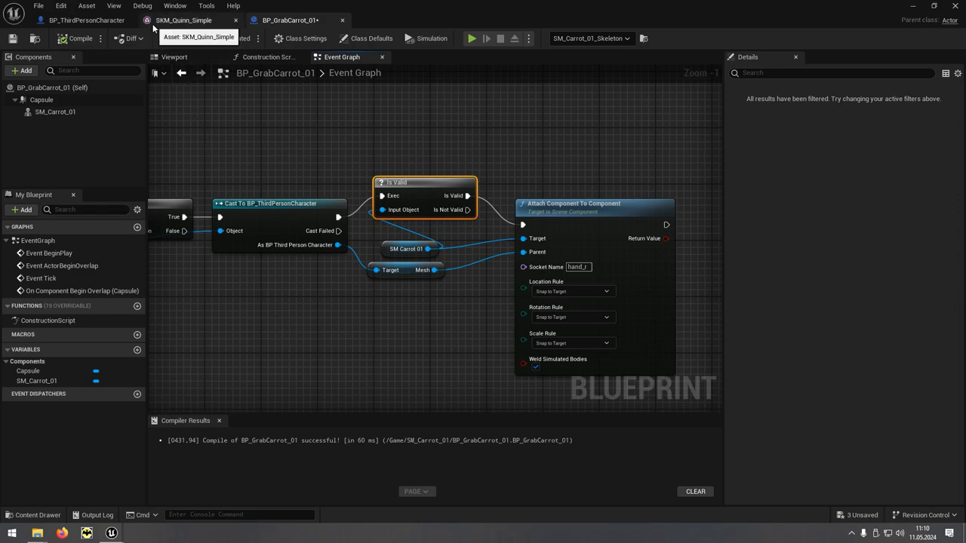
Add a socket to SKM_Quinn_Simple's hand_r bone and rename it from hand_rSocket to GrabCarrotSocket
left_click(214, 26)
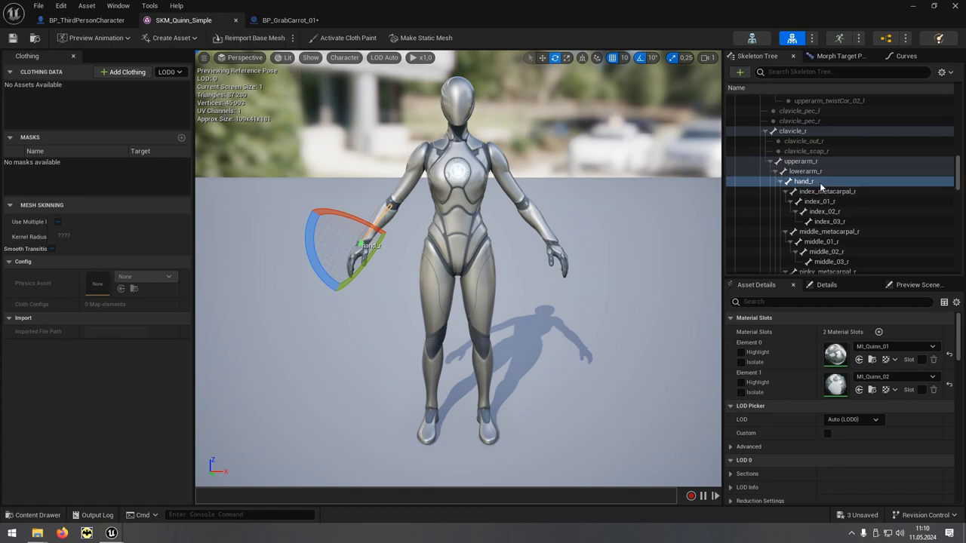
left_click(740, 72)
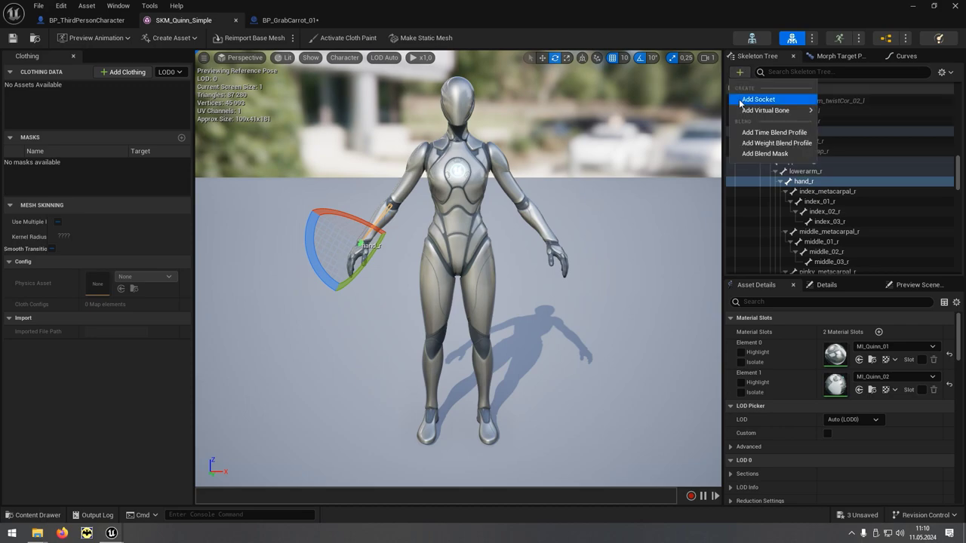
left_click(785, 100)
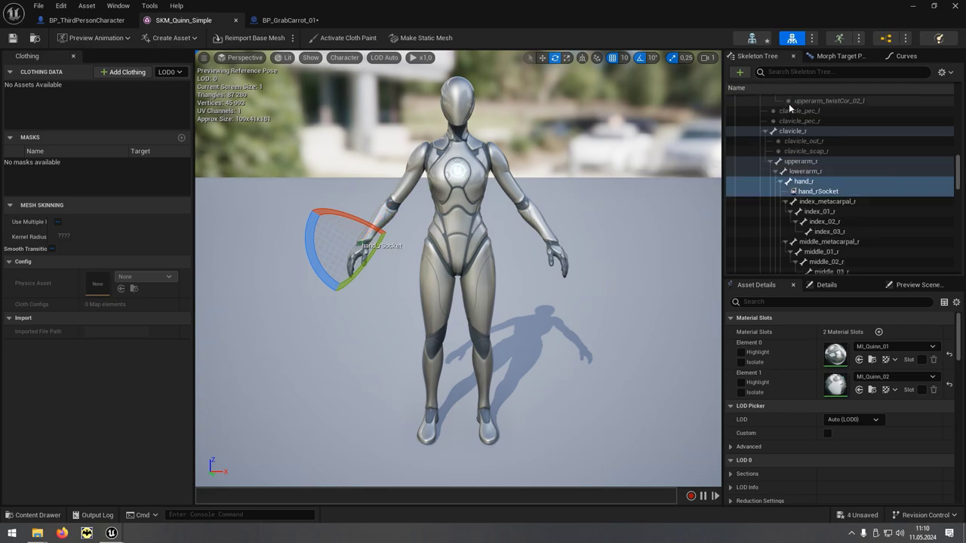
left_click(826, 193)
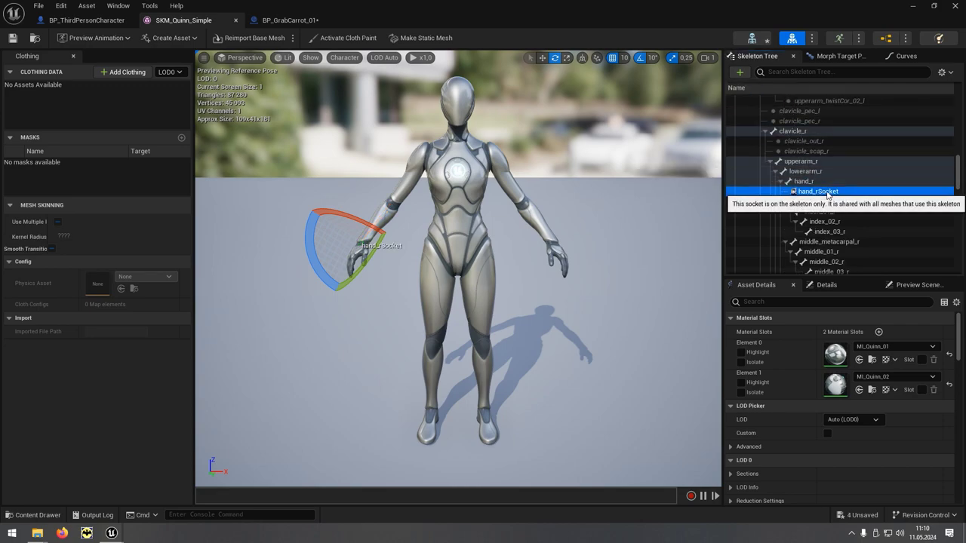
left_click(827, 192)
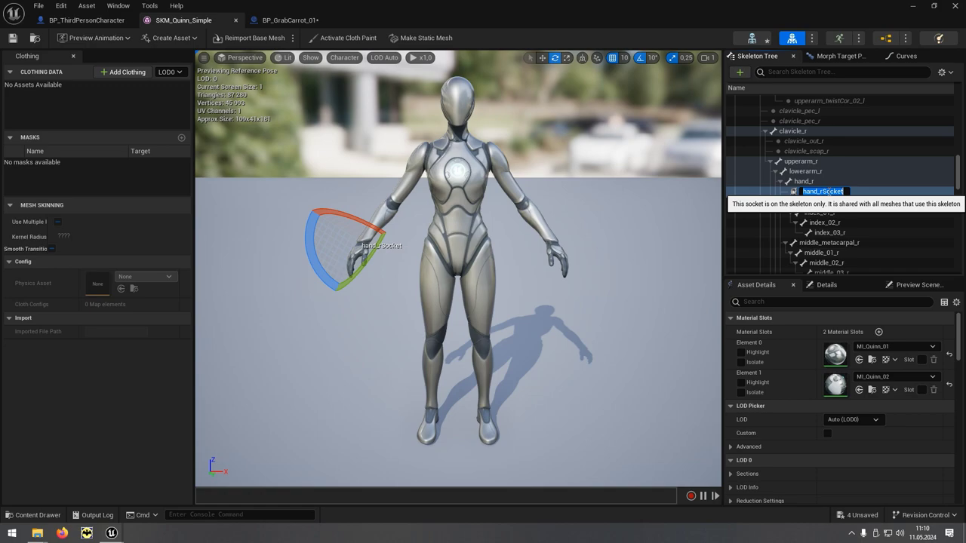
type("Grab")
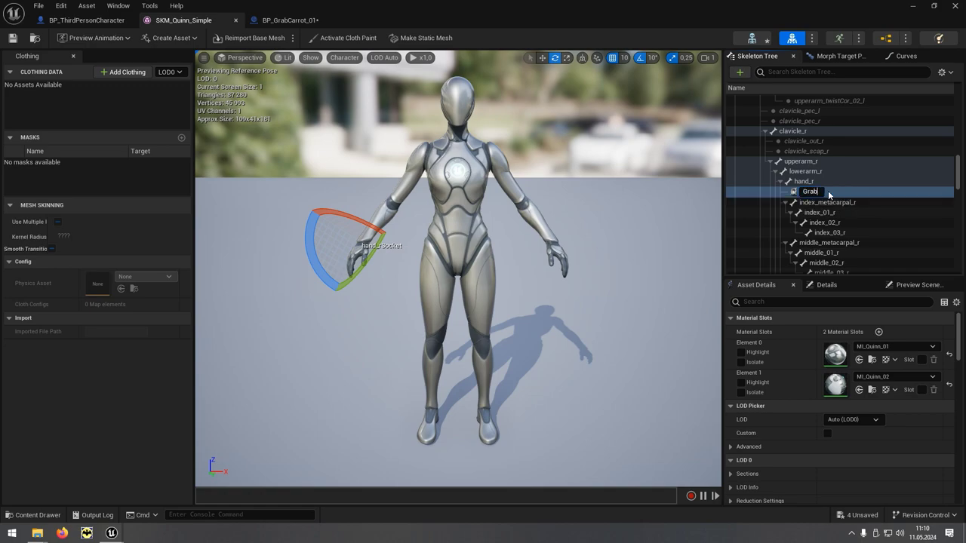
type("Carrot")
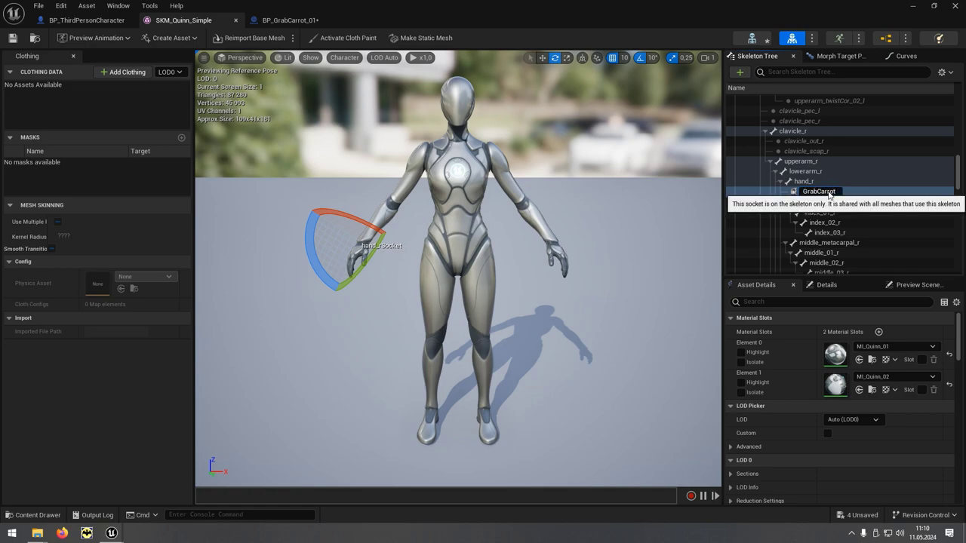
type("Socket")
key("Return")
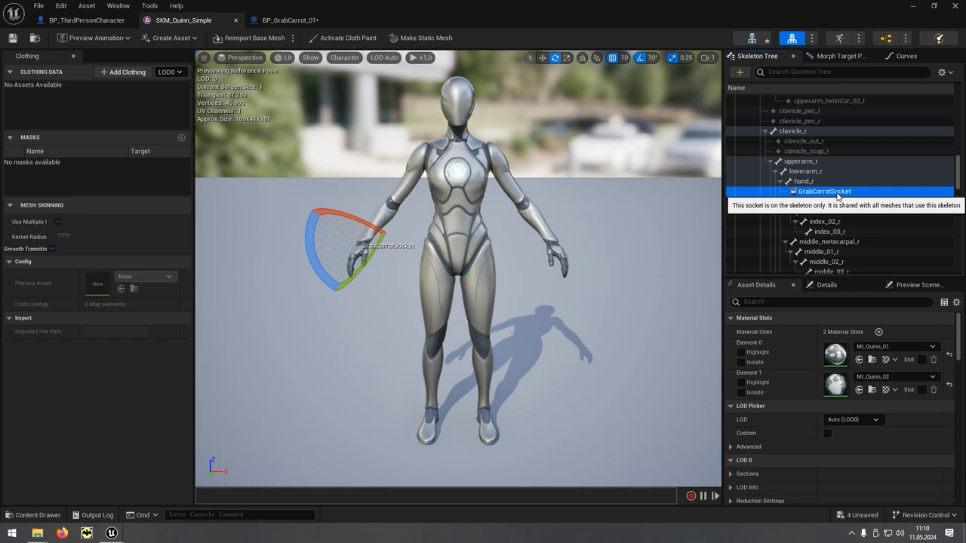
Change the attach node's socket from hand_r to GrabCarrotSocket, recompile, and return to the level
left_click(293, 27)
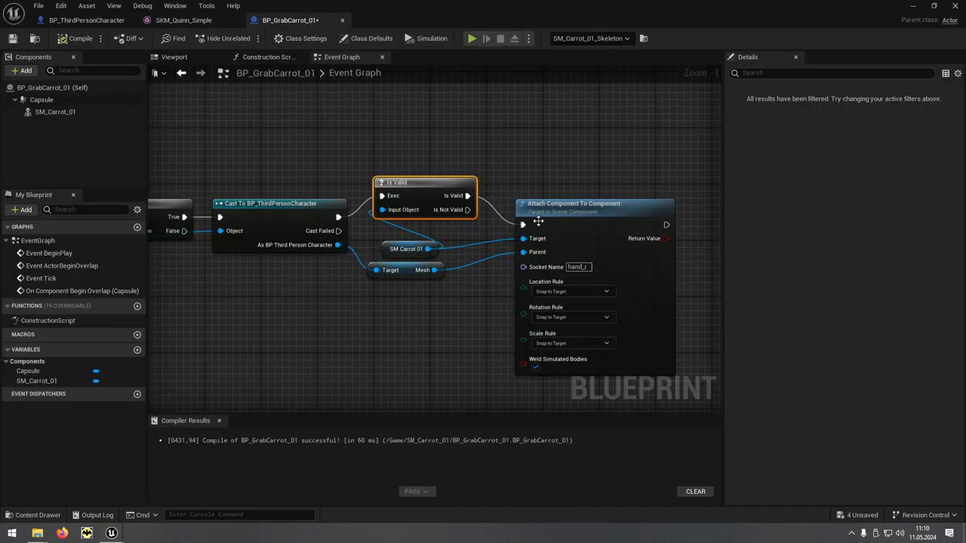
left_click(578, 267)
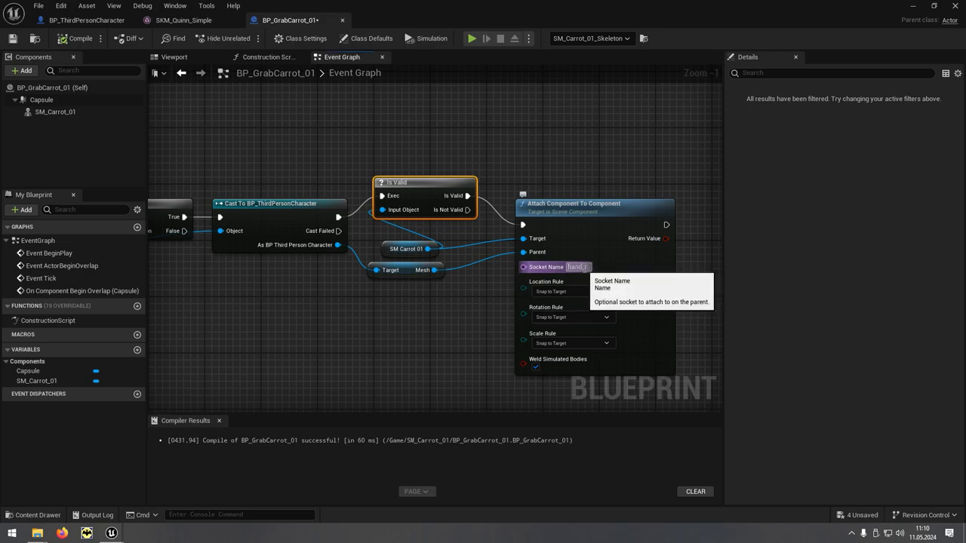
left_click(578, 267)
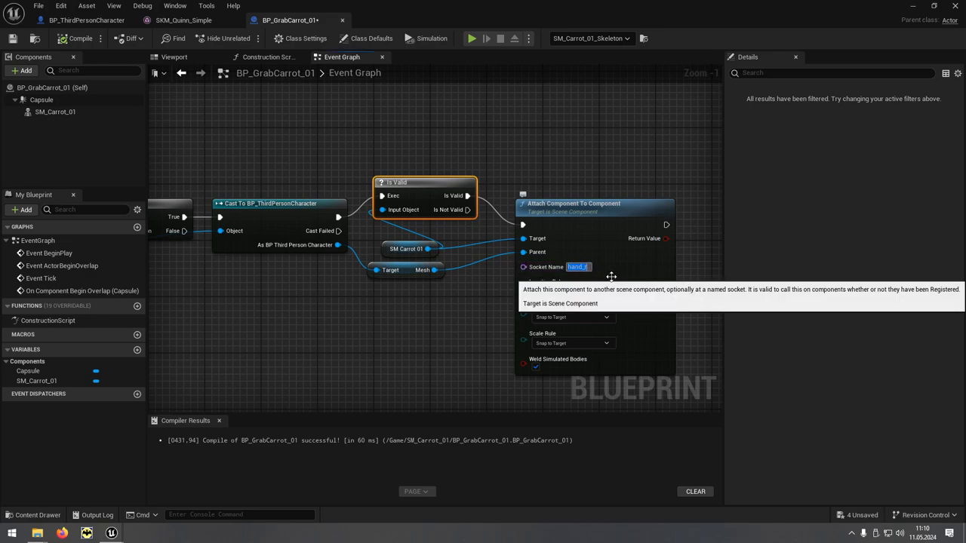
type("Gr")
type("abCarrotSocket")
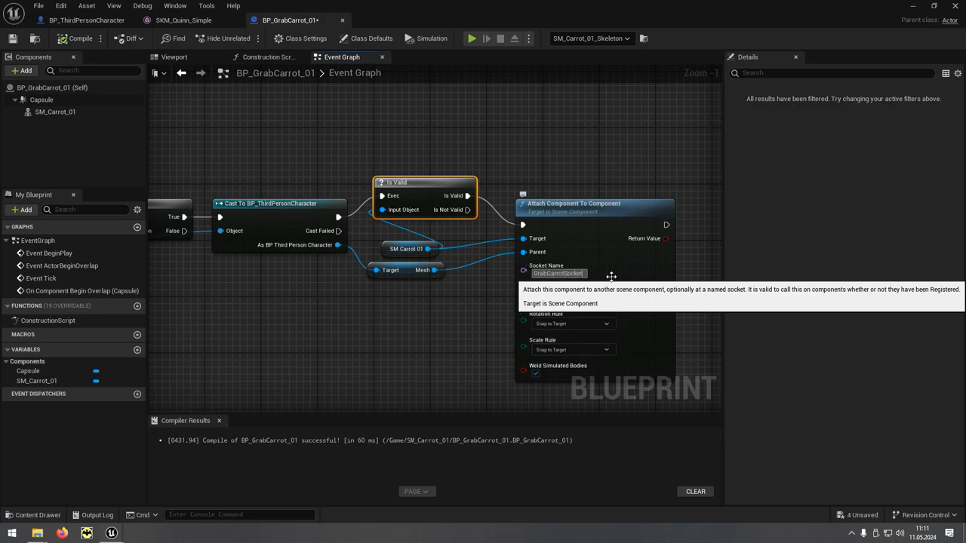
key("Return")
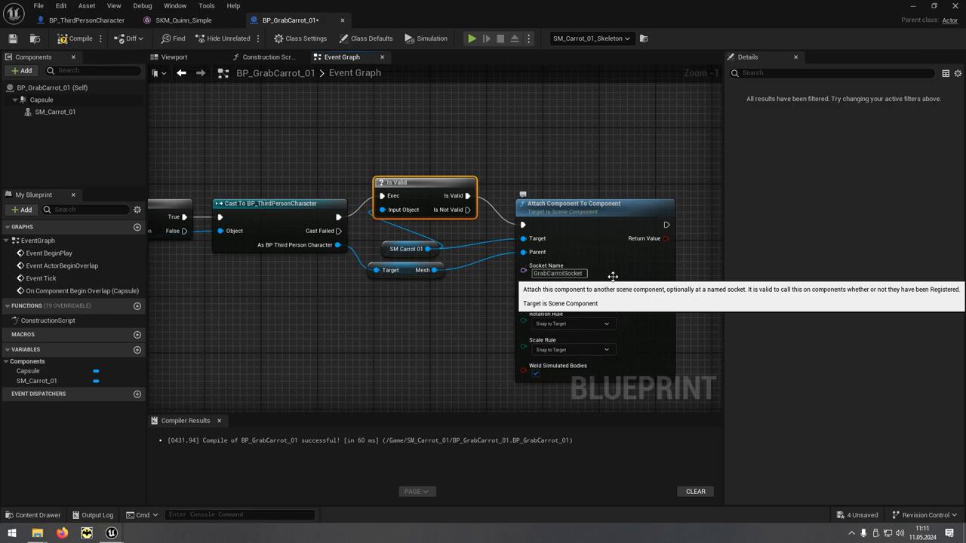
left_click(75, 41)
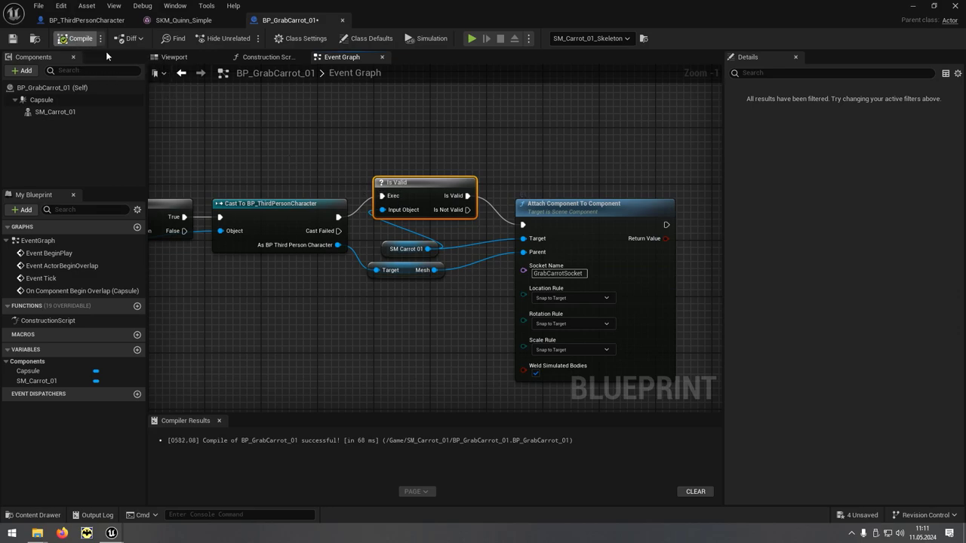
left_click(913, 5)
Play-test by walking Quinn into the carrot, stop, then bring back the BP_GrabCarrot_01 editor
left_click(246, 38)
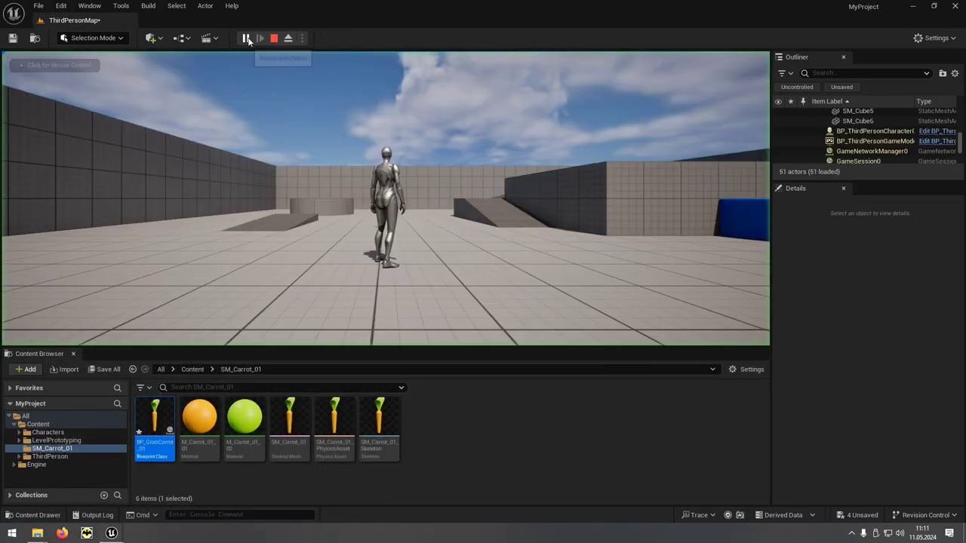
key("w")
key("w")
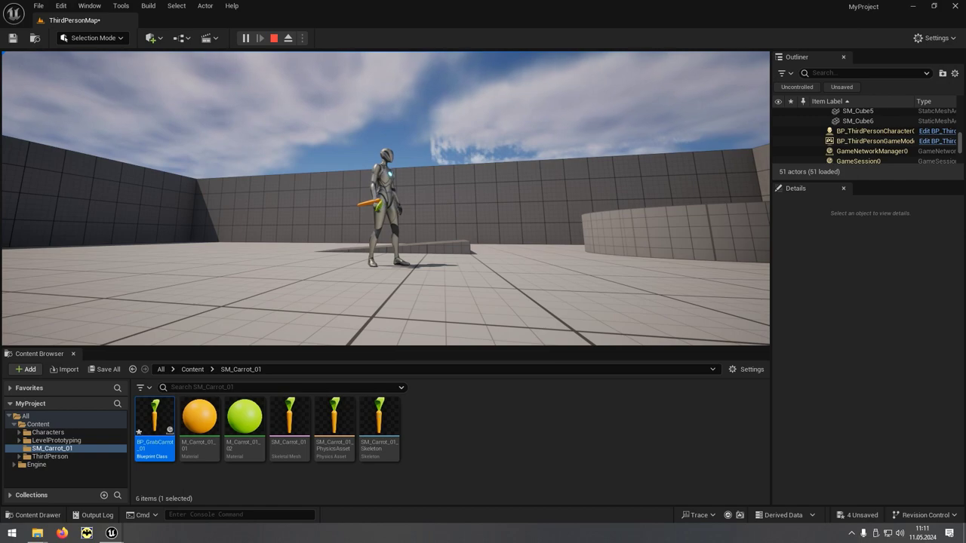
key("Escape")
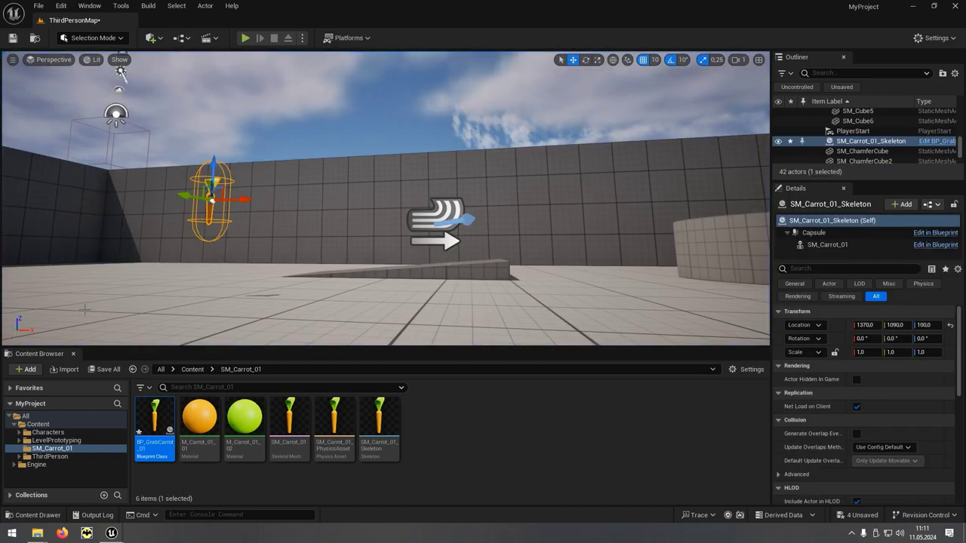
mouse_move(112, 533)
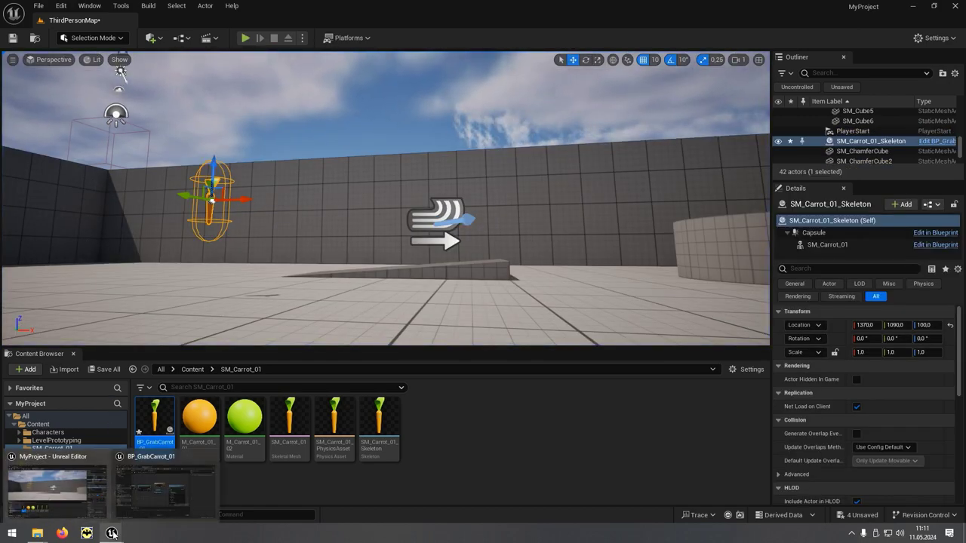
left_click(143, 508)
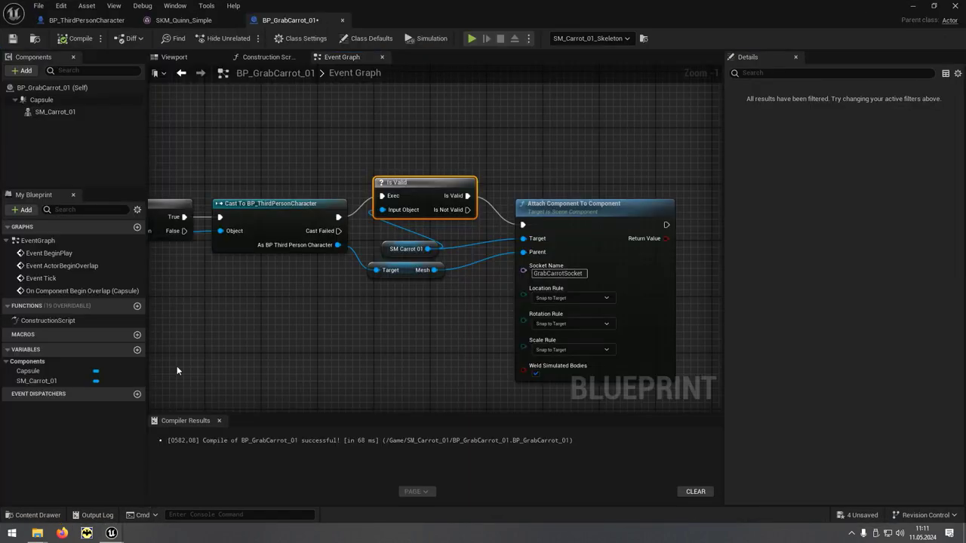
Rotate GrabCarrotSocket and move it down into Quinn's right palm, then return to ThirdPersonMap
left_click(191, 23)
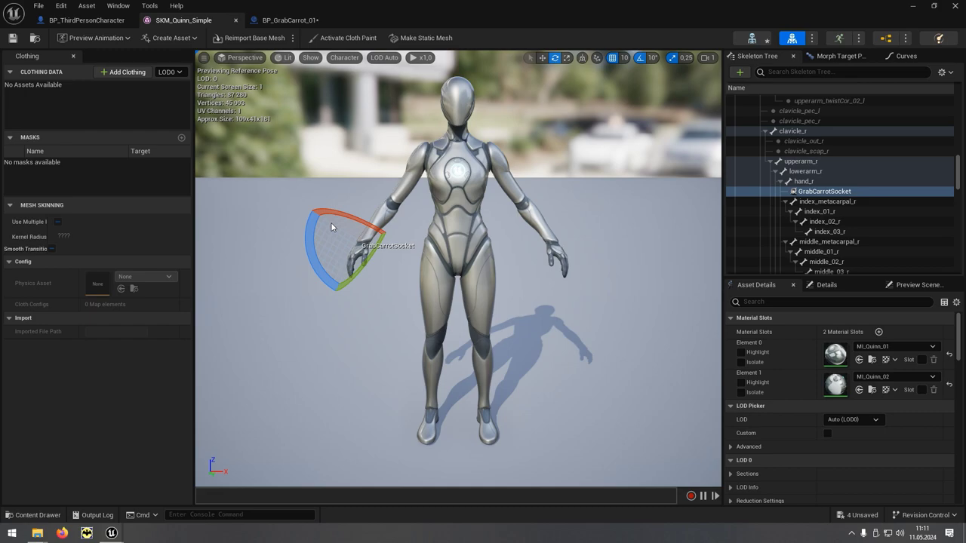
left_click_drag(342, 219, 345, 218)
left_click(542, 57)
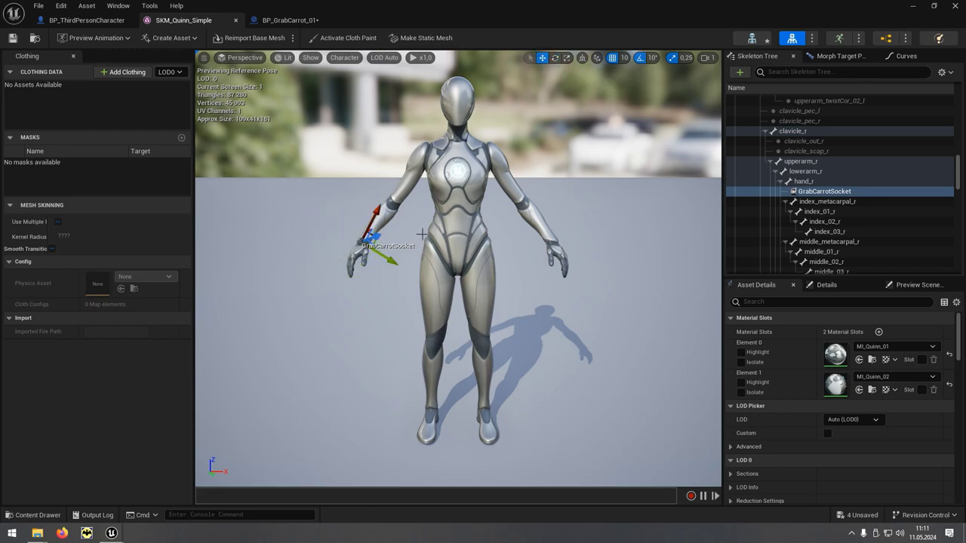
left_click_drag(392, 258, 399, 262)
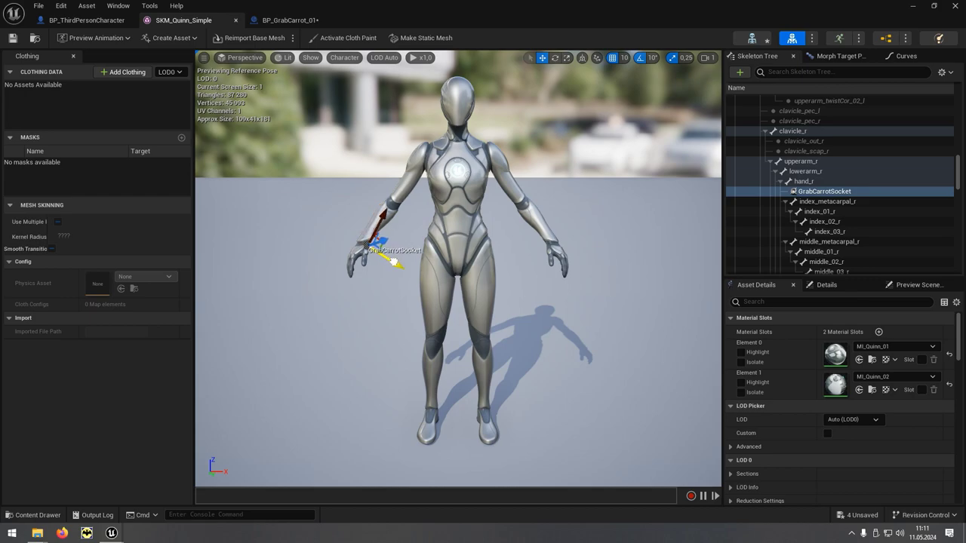
left_click_drag(384, 223, 371, 240)
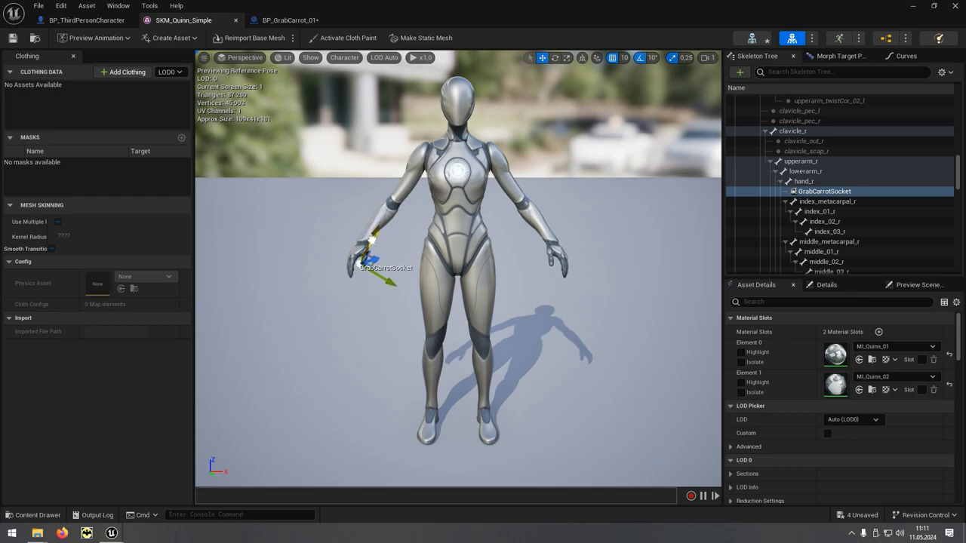
mouse_move(413, 315)
left_mouse_down()
mouse_move(332, 317)
mouse_move(393, 317)
left_mouse_up()
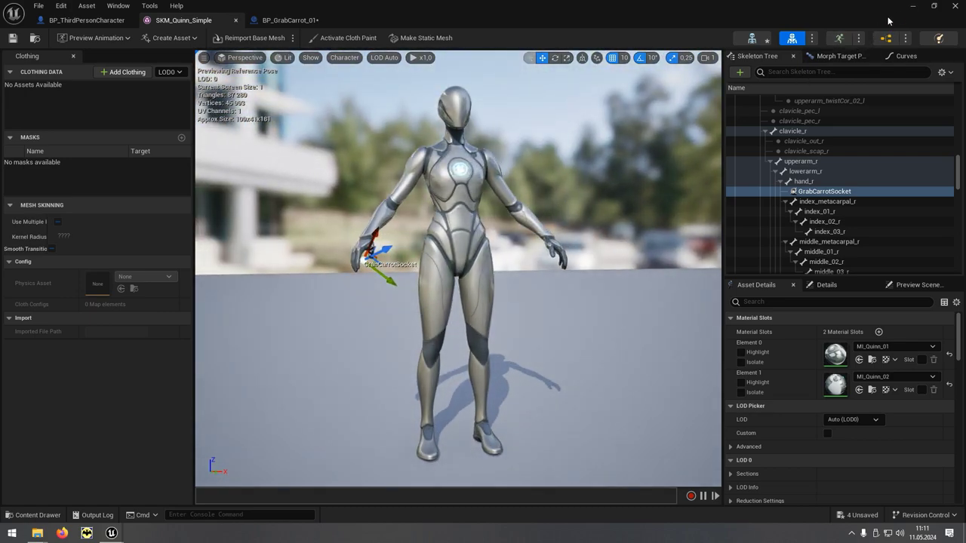
left_click(912, 6)
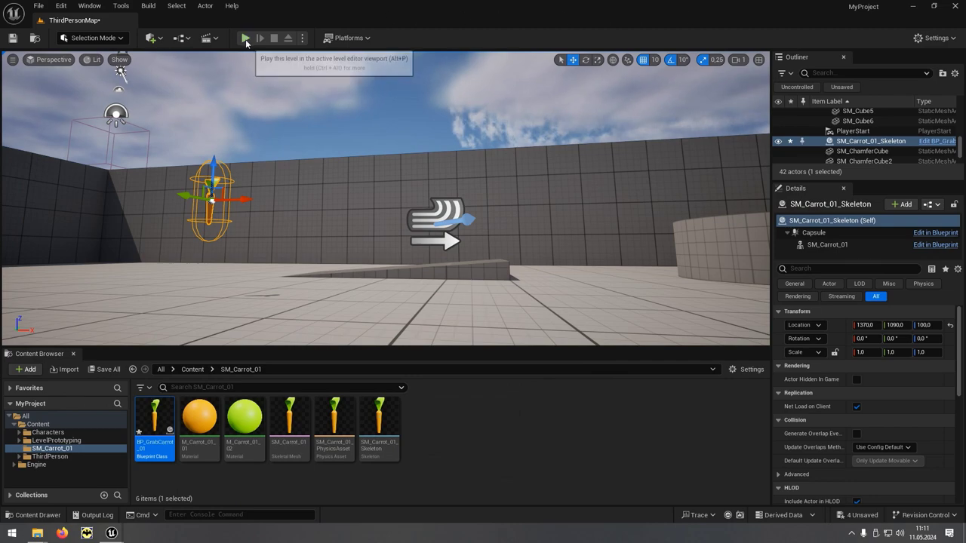
Play the level and walk, turn, jump and run Quinn to confirm the carrot stays in her right hand
left_click(246, 38)
key("w")
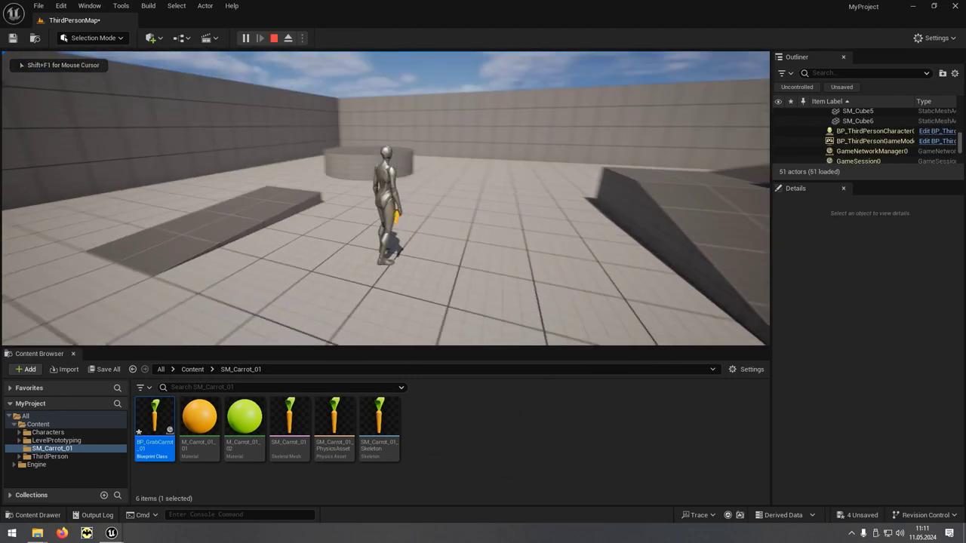
key("s")
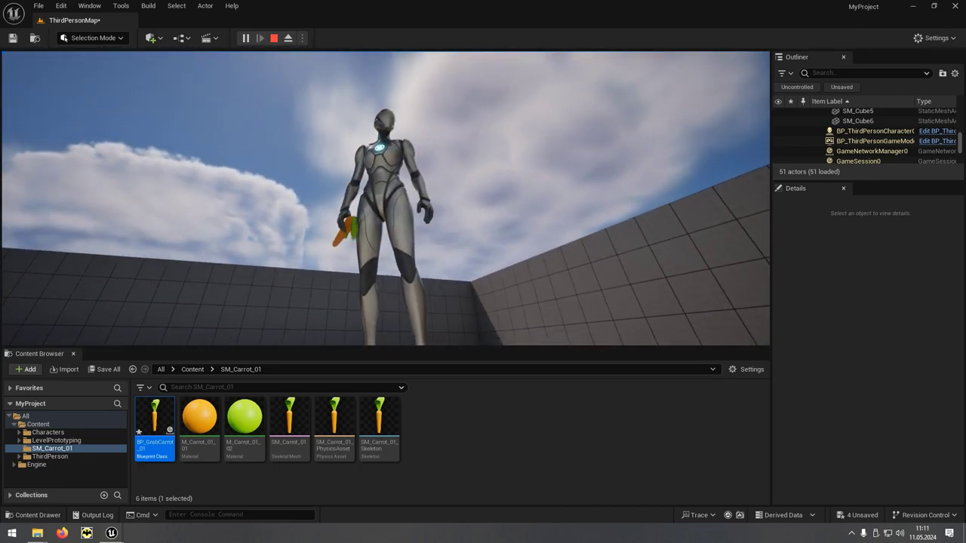
key("w")
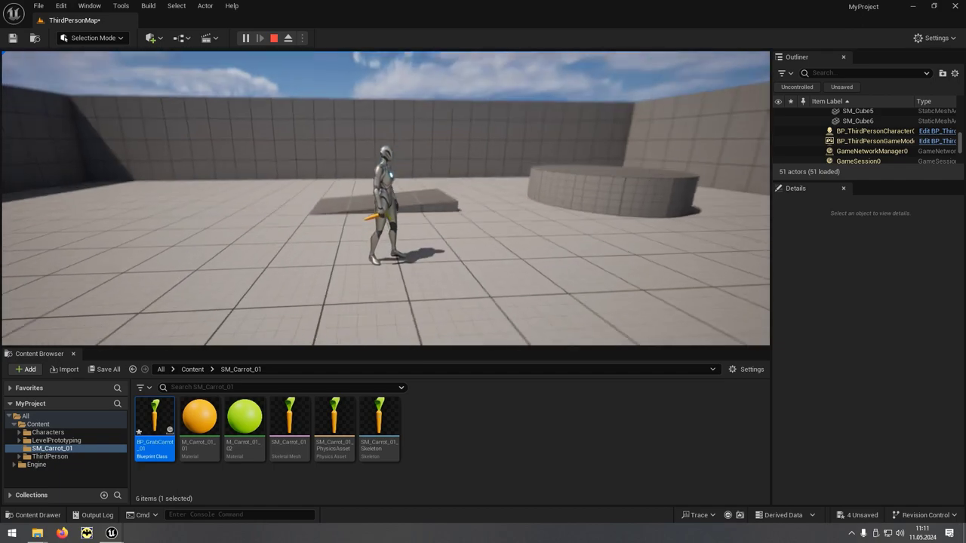
key("space")
key("a")
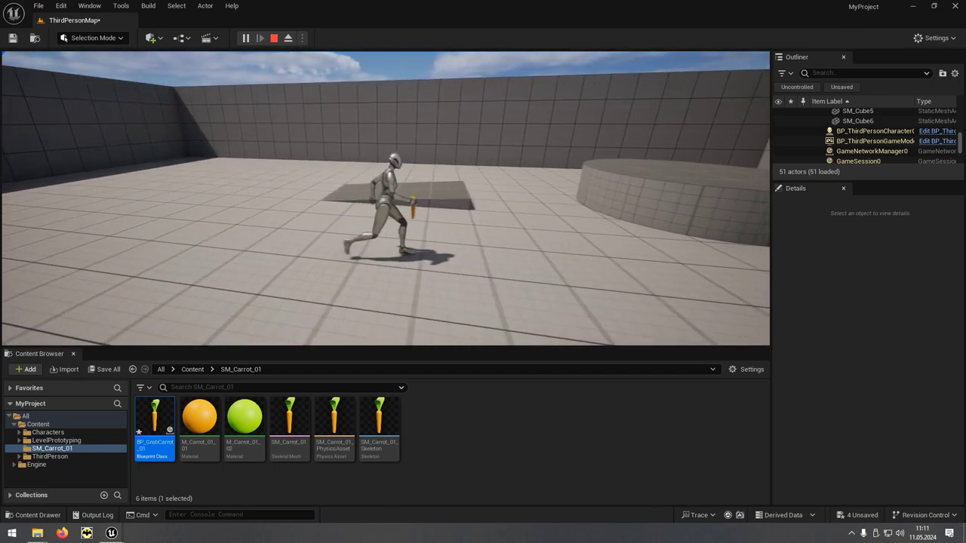